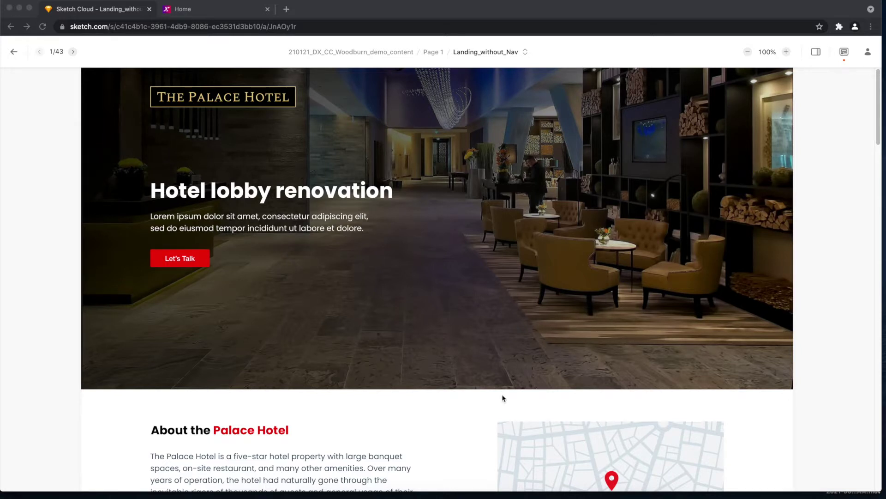
Go to Content Sites in HCL Digital Experience and open The Palace Hotel's pages
scroll(503, 398, "down", 1)
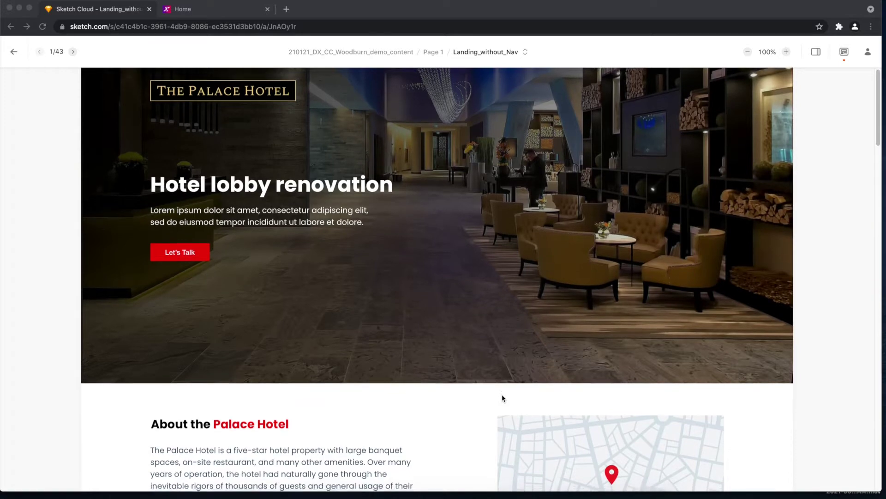
scroll(503, 398, "down", 6)
scroll(503, 398, "down", 8)
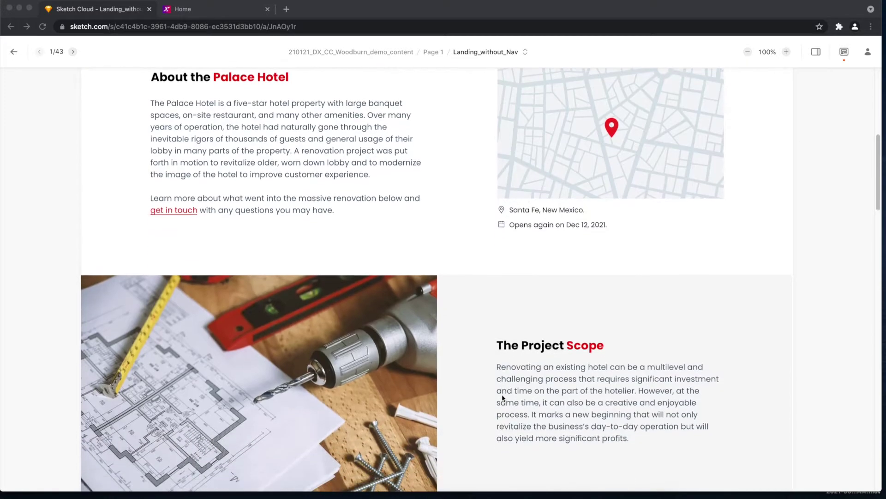
scroll(503, 398, "down", 15)
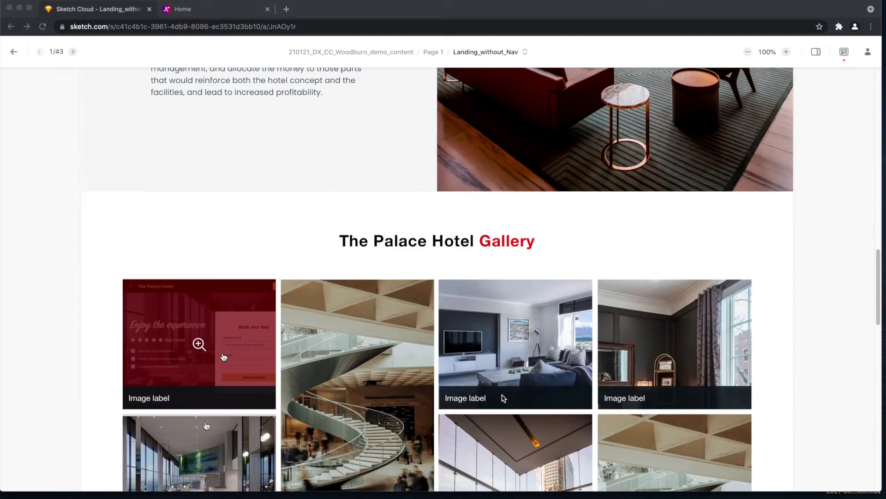
scroll(504, 401, "down", 14)
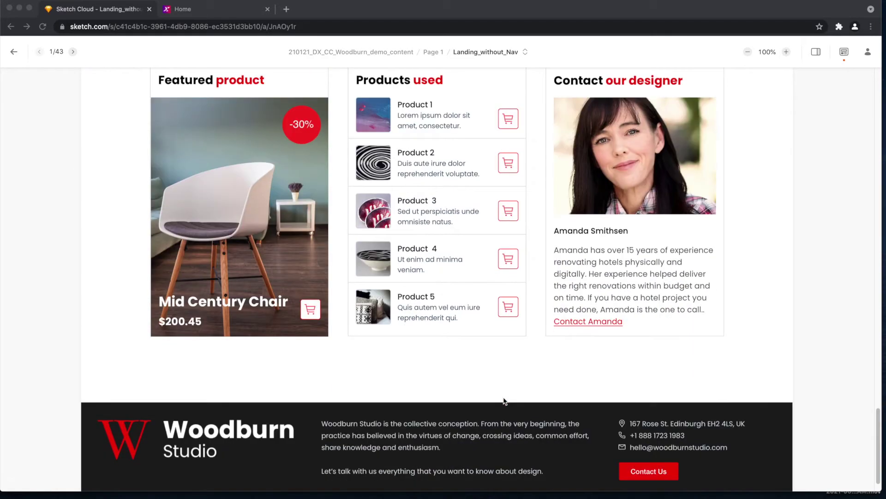
scroll(504, 400, "down", 1)
scroll(504, 400, "up", 14)
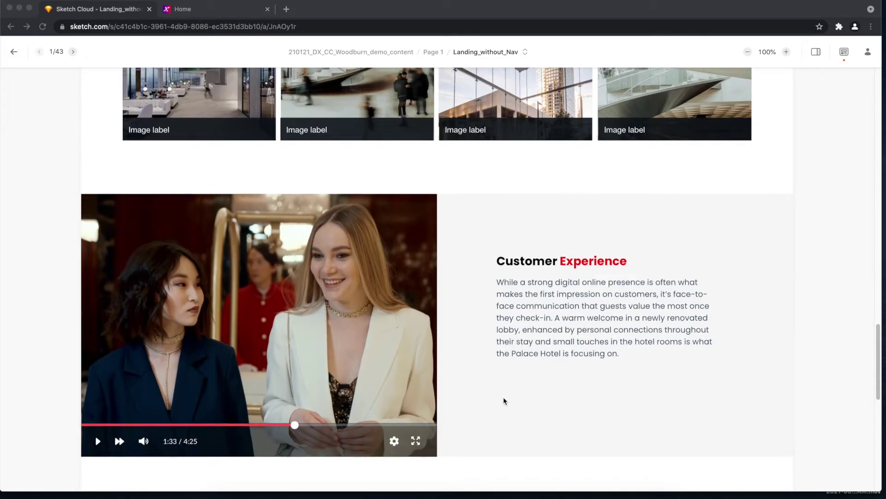
left_click(245, 9)
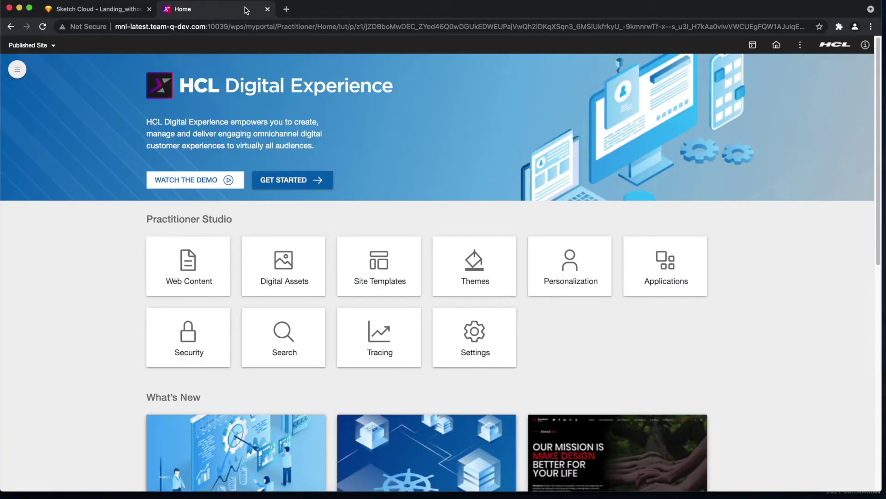
left_click(17, 69)
left_click(60, 191)
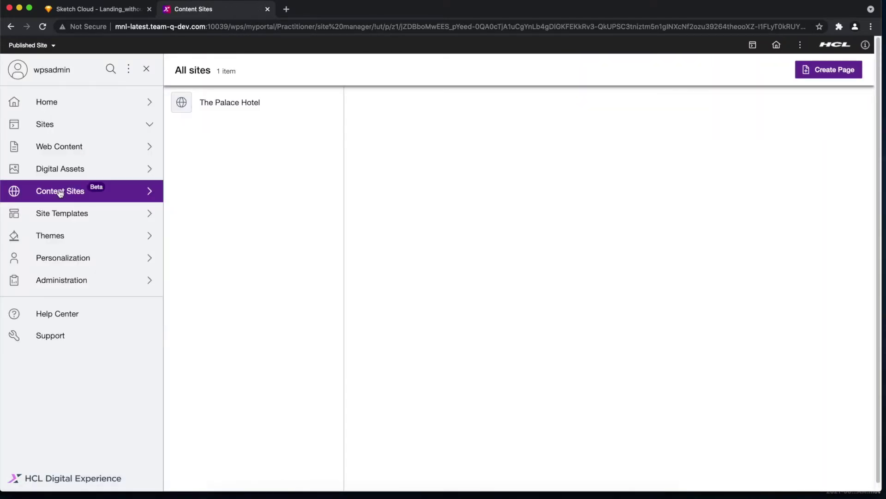
left_click(249, 103)
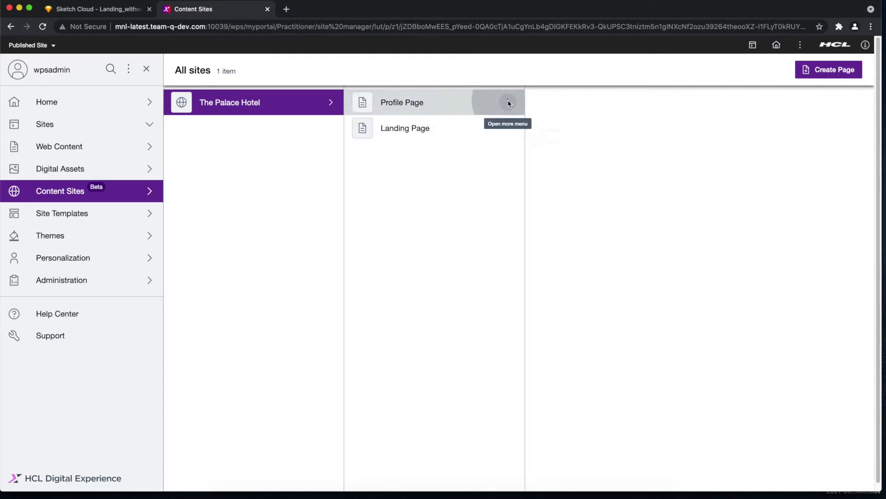
View the Profile Page's information, then bring up the Create new page dialog
left_click(508, 102)
left_click(563, 143)
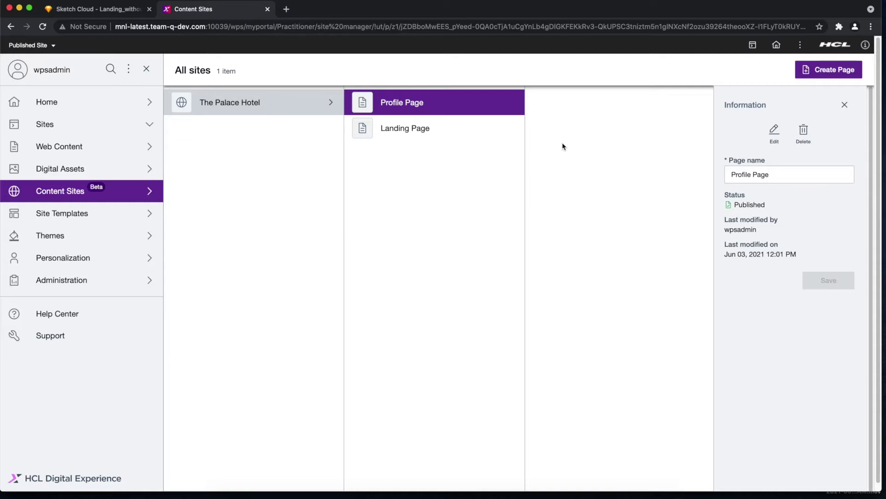
left_click(830, 71)
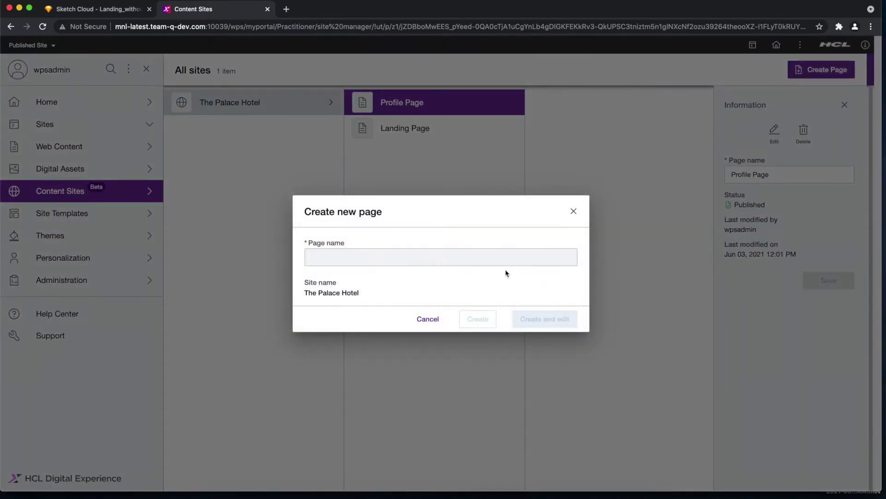
Create a page named 'Demo Landing Page' and open it in the editor
left_click(498, 257)
type("Demo L")
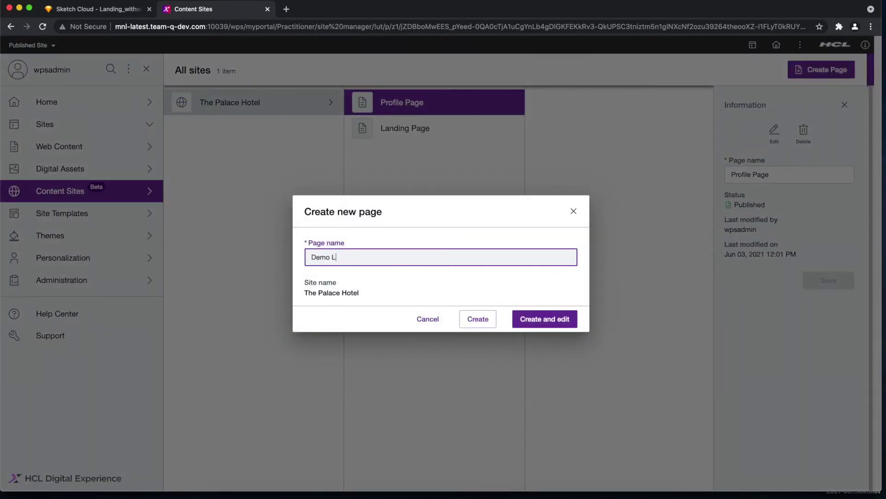
type("anding Page")
left_click(572, 326)
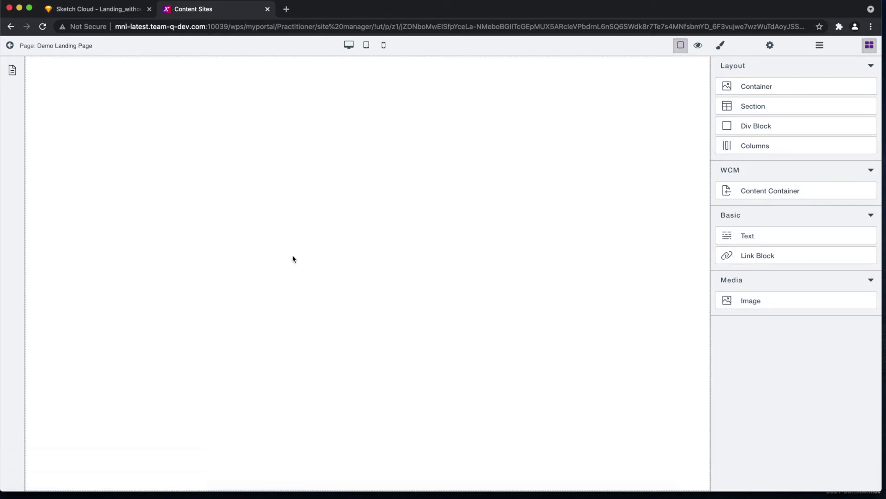
left_click(13, 73)
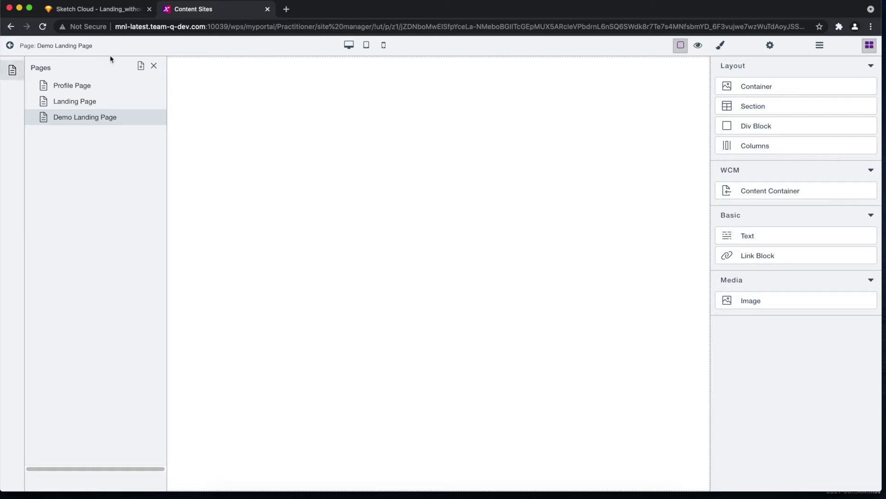
left_click(138, 68)
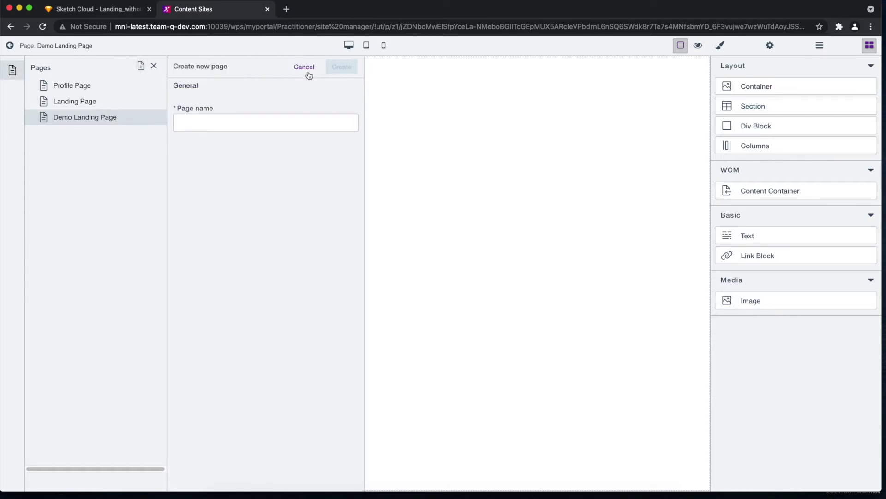
left_click(305, 68)
left_click(150, 69)
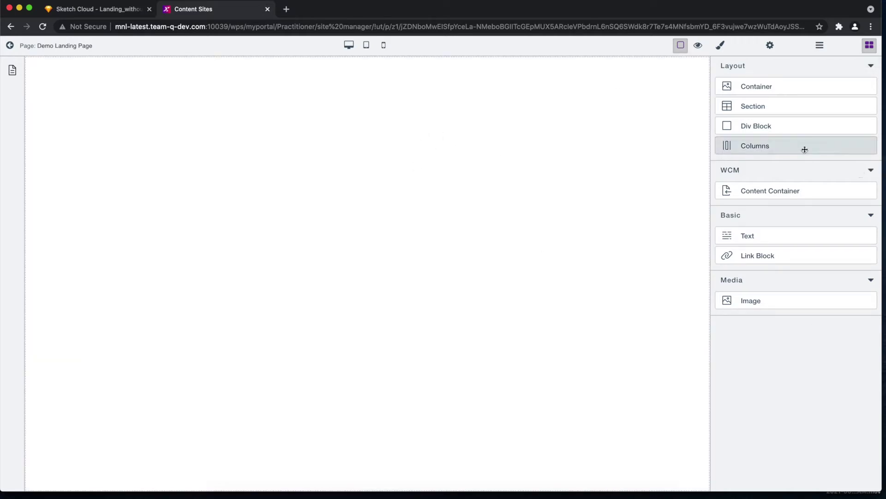
Add a top Section with a Content Container showing the Palace Hotel Hero Section content
left_click_drag(784, 106, 428, 123)
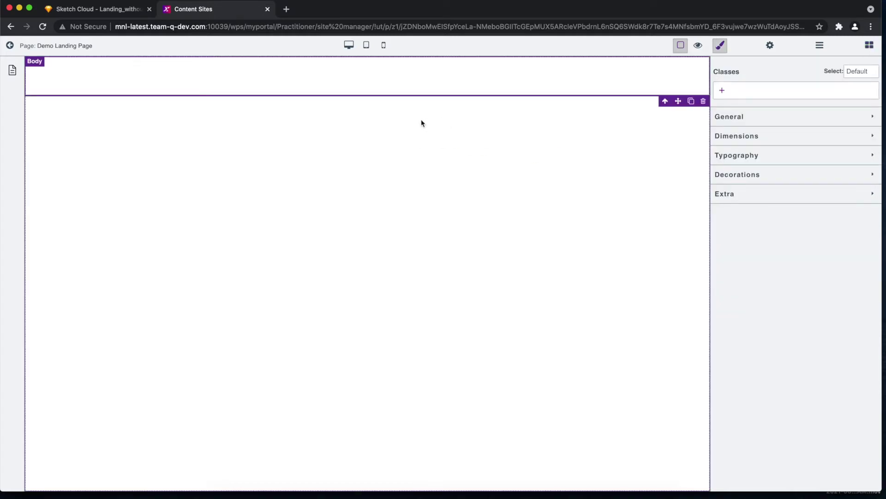
left_click(873, 46)
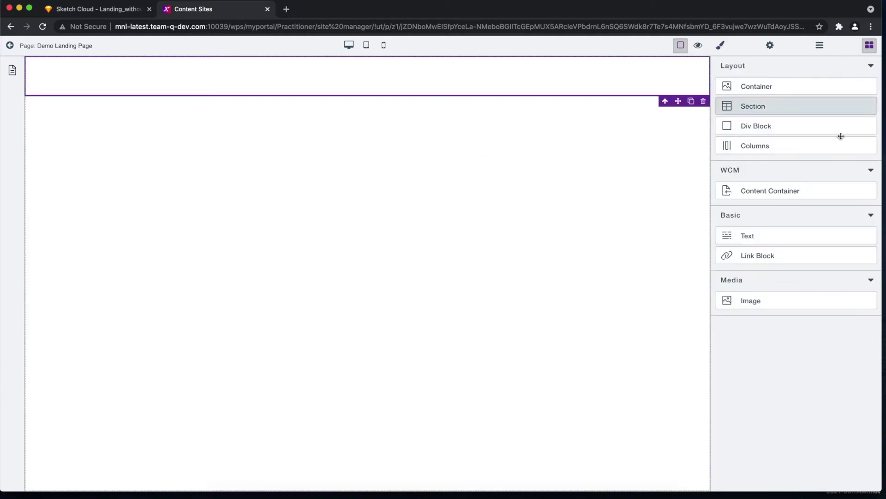
left_click_drag(831, 194, 505, 89)
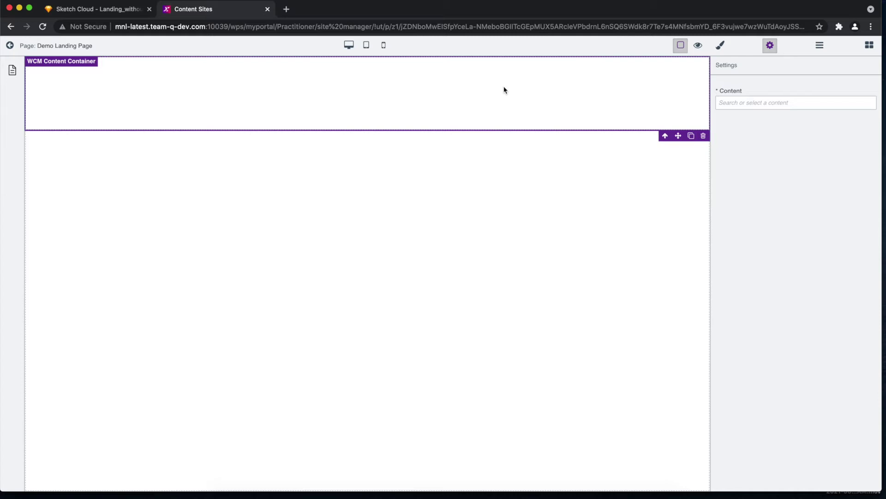
left_click(814, 101)
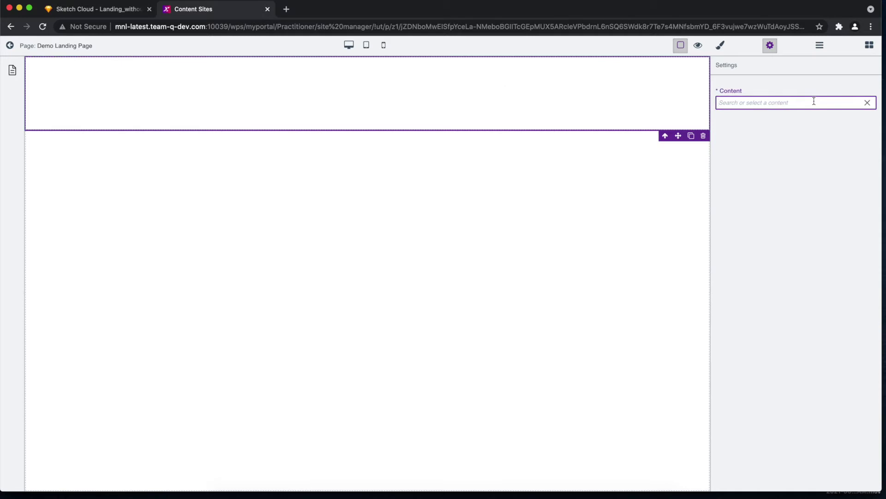
type("Hero")
left_click(795, 193)
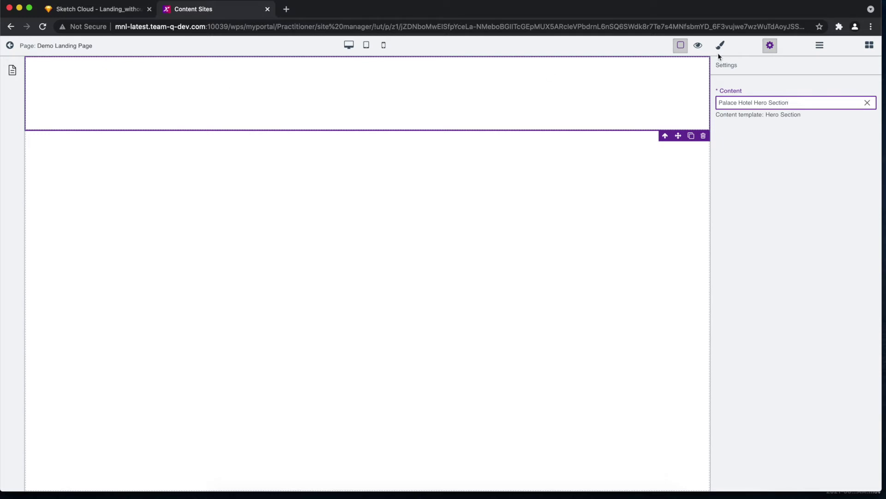
left_click(869, 45)
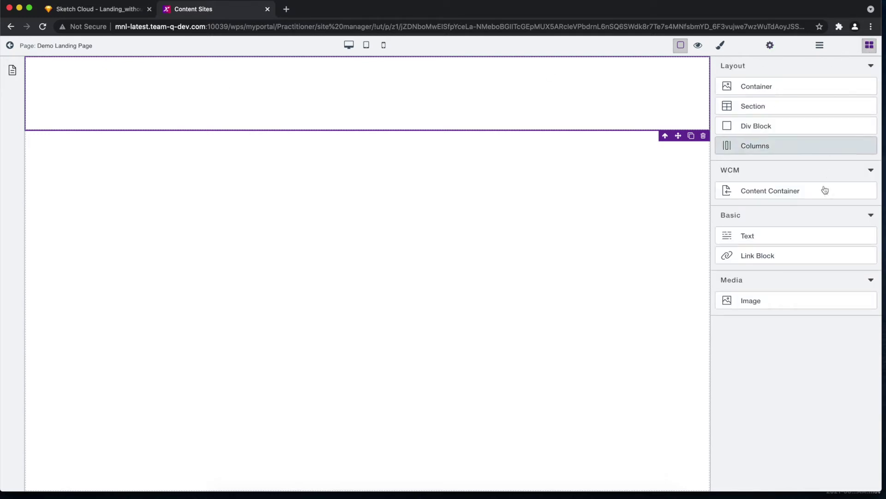
Add an Image bound to the Background field in the hero container and shorten its section
left_click_drag(798, 299, 434, 73)
left_click(776, 159)
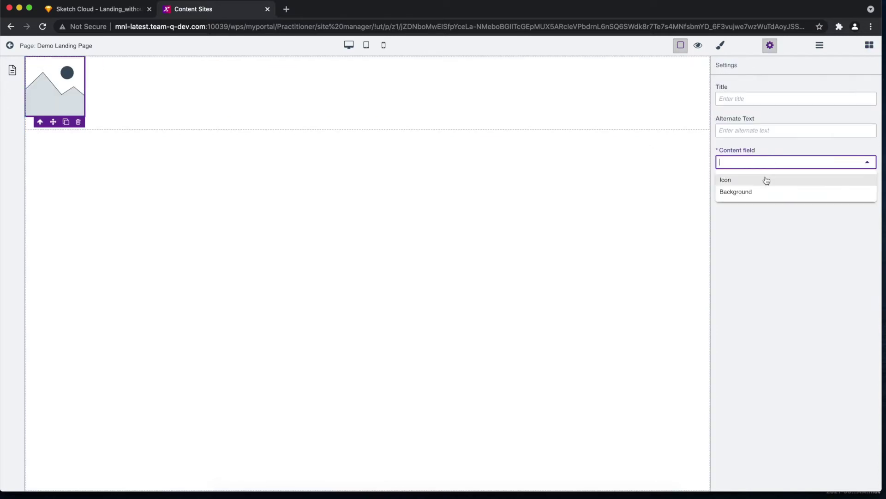
left_click(765, 192)
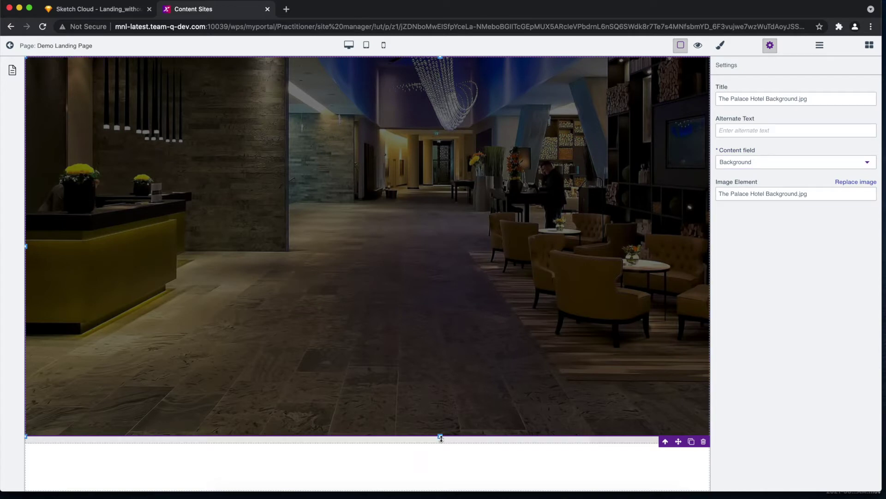
left_click_drag(441, 437, 426, 374)
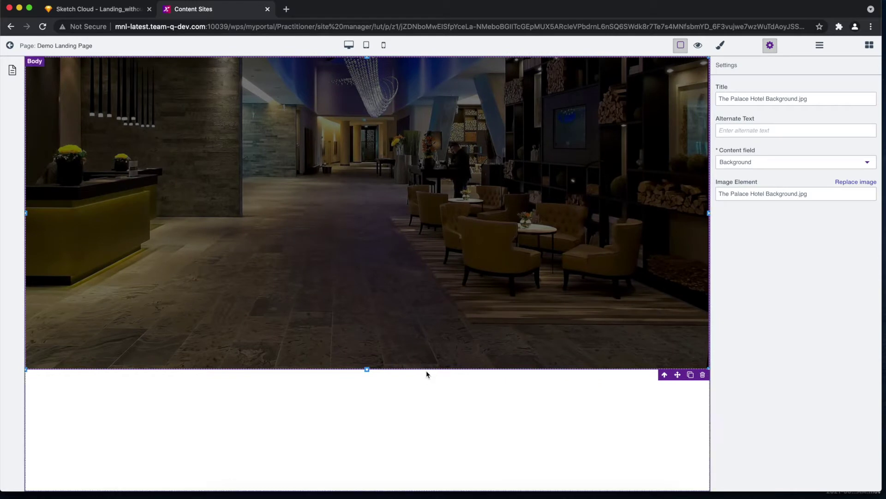
left_click(870, 45)
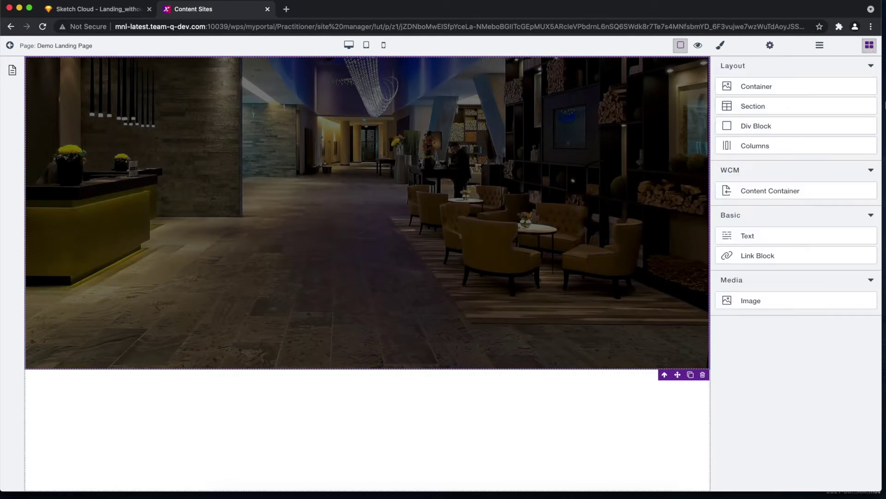
Add a div block onto the hero image and set its position to absolute
left_click_drag(783, 130, 140, 149)
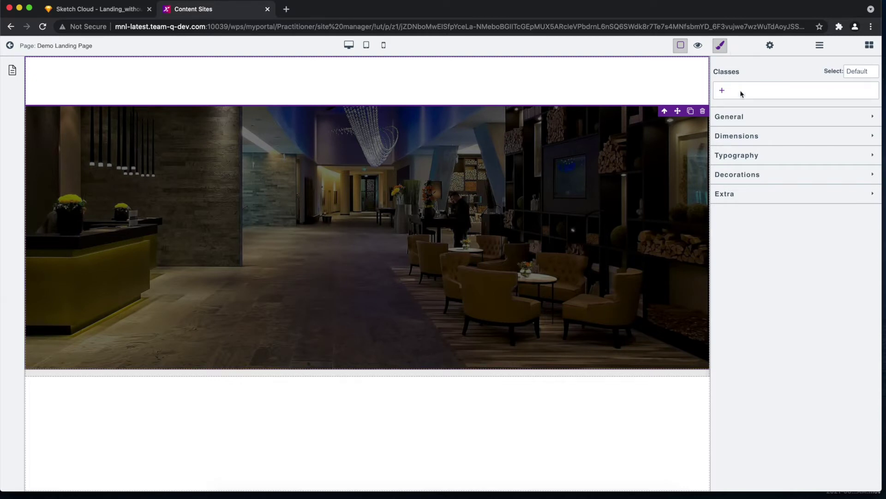
left_click(751, 119)
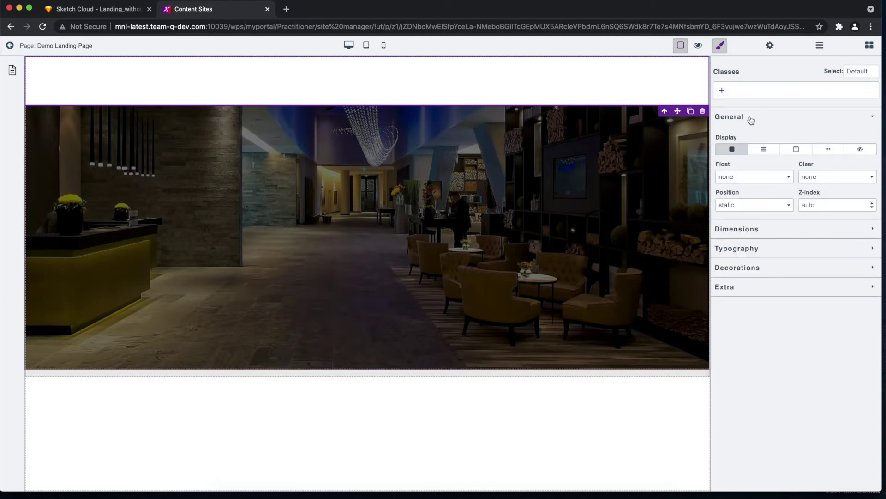
left_click(748, 205)
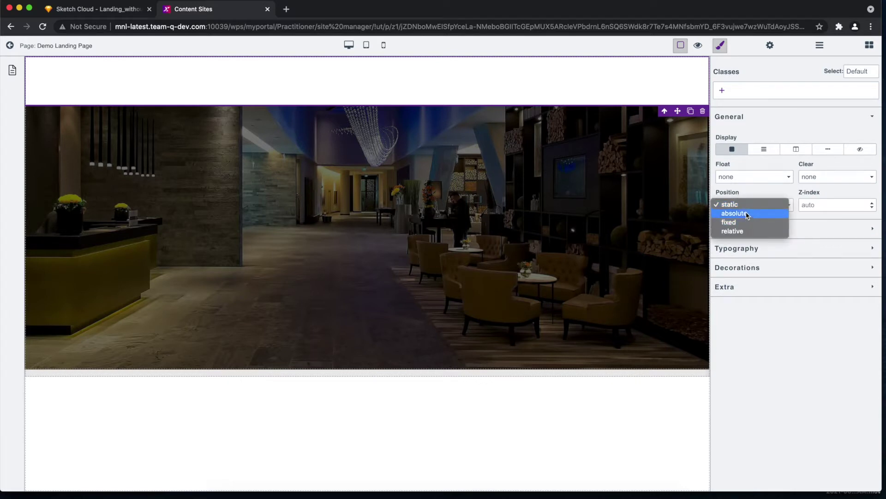
left_click(748, 213)
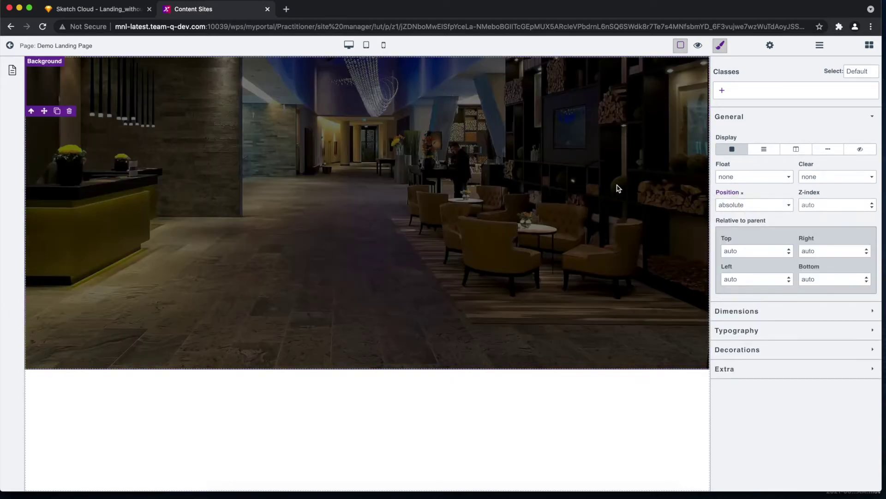
Set the div's offsets to top 40, left 140, right 400 and bottom 400
left_click_drag(744, 252, 714, 251)
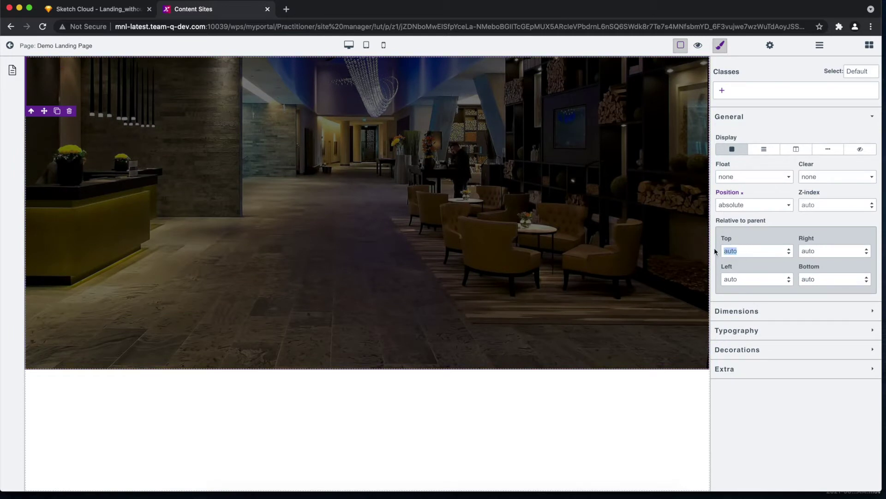
type("40")
key("Return")
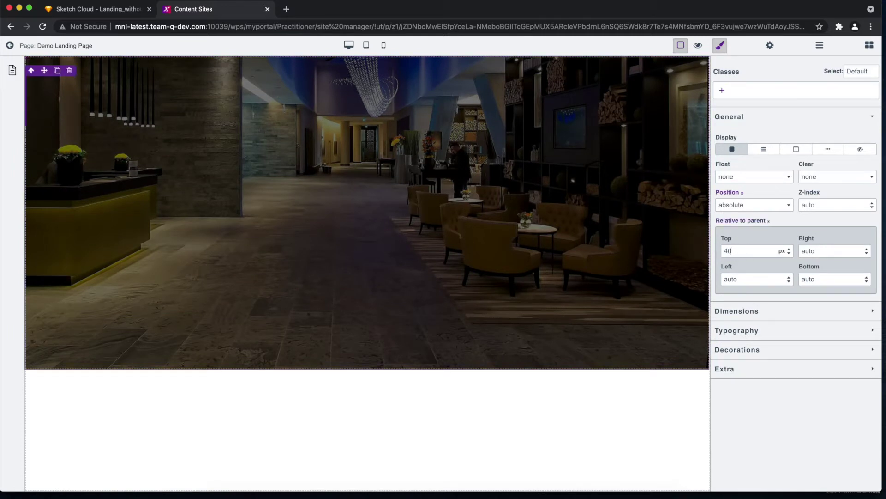
double_click(723, 283)
type("140")
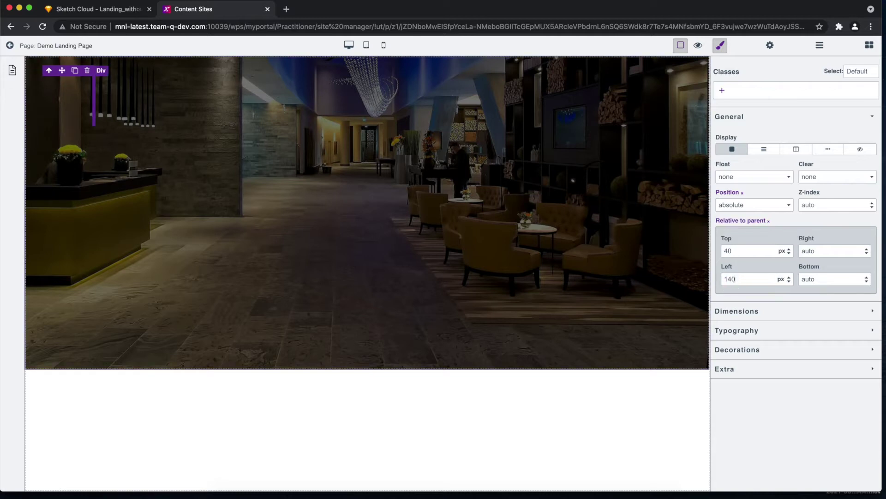
double_click(826, 250)
type("400")
key("Tab")
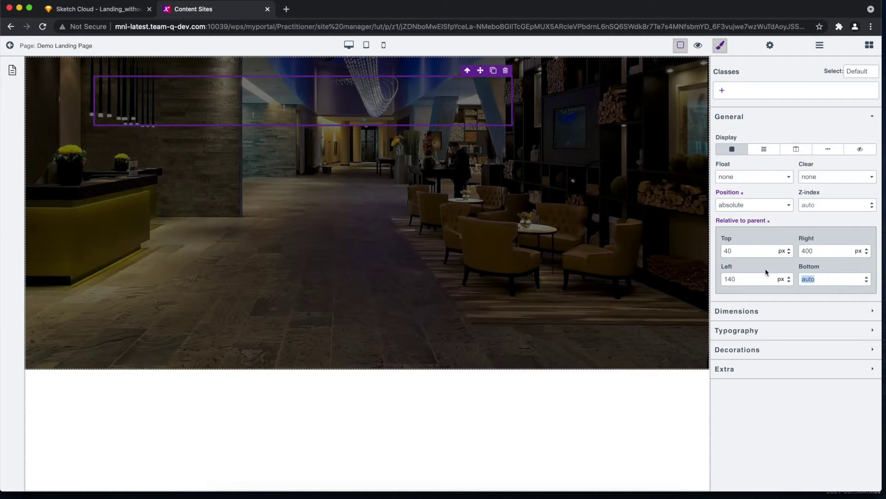
type("400")
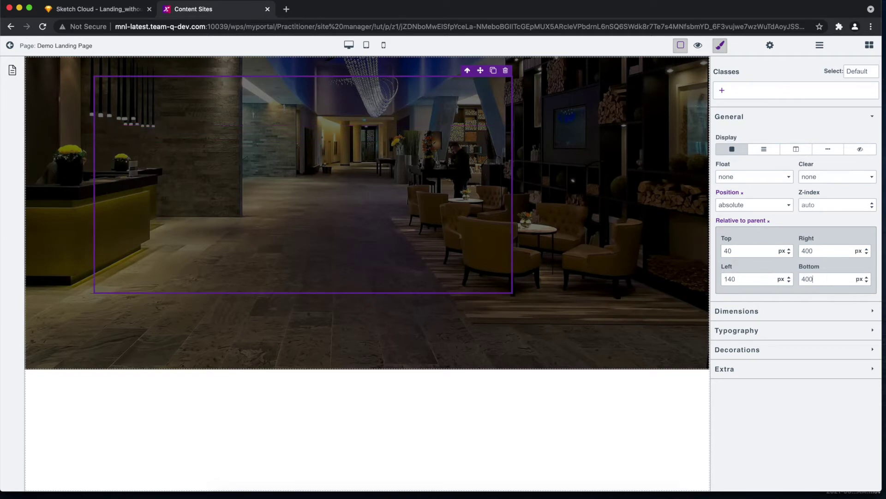
Add an Image block inside the hero div showing the Icon content field
left_click(869, 45)
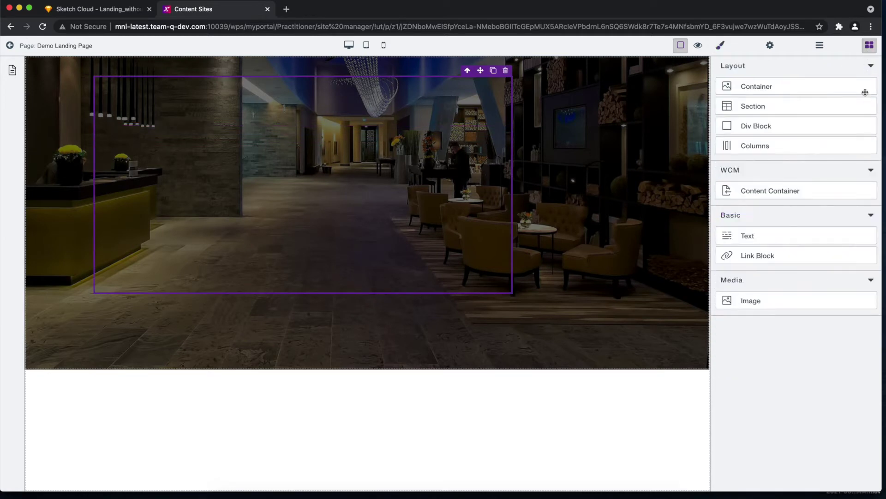
left_click_drag(805, 303, 303, 184)
left_click(744, 162)
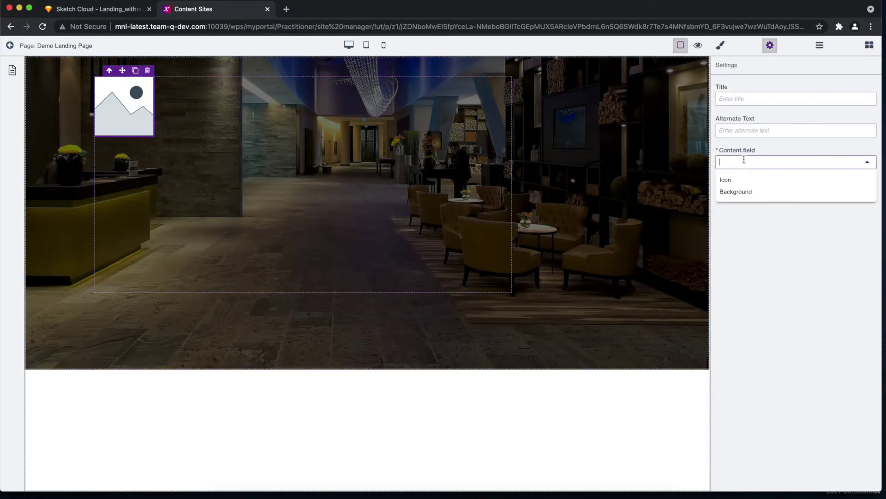
left_click(746, 180)
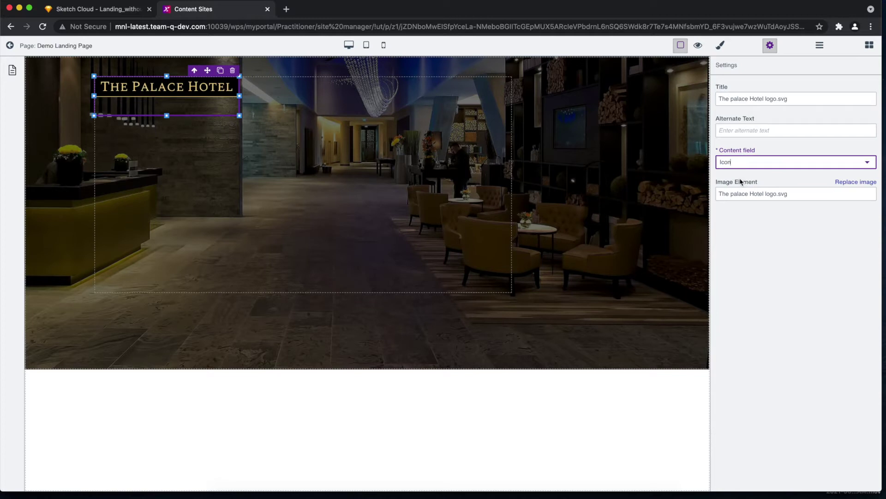
Style the logo with display block, min-height 0 and margin 0 0 150px 0
left_click(720, 44)
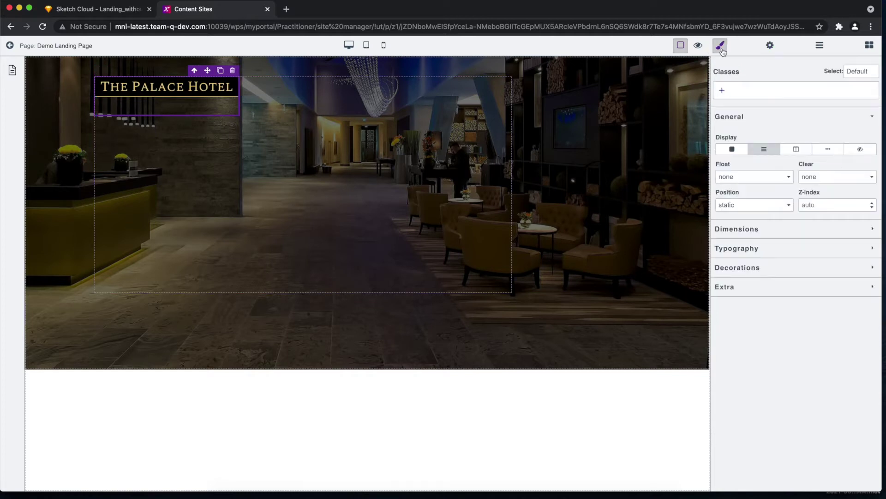
left_click(732, 148)
left_click(797, 234)
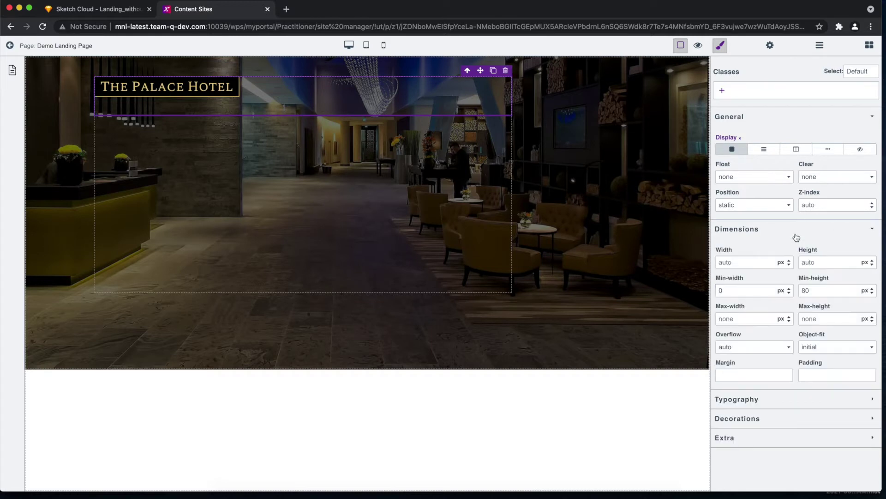
double_click(832, 289)
type("0")
left_click(778, 374)
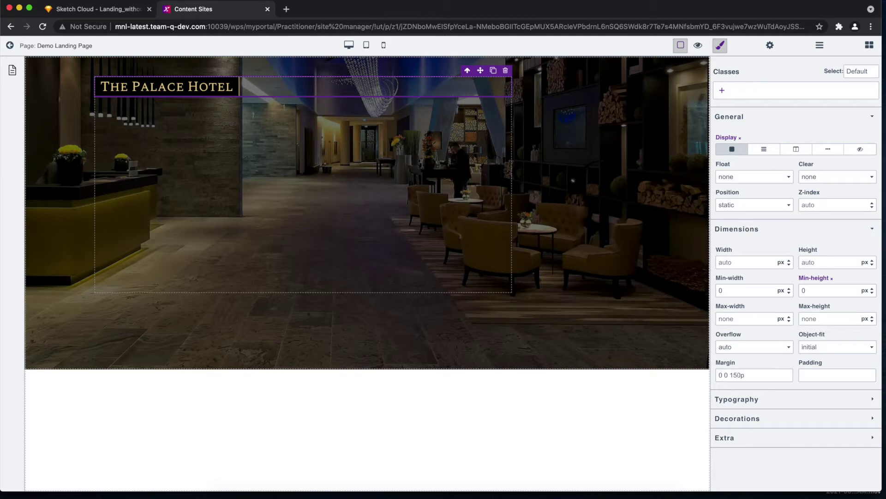
type("0 0 150px 0")
key("Return")
left_click(871, 46)
Add a Text block below the logo showing the content's Title field
left_click_drag(833, 237, 287, 184)
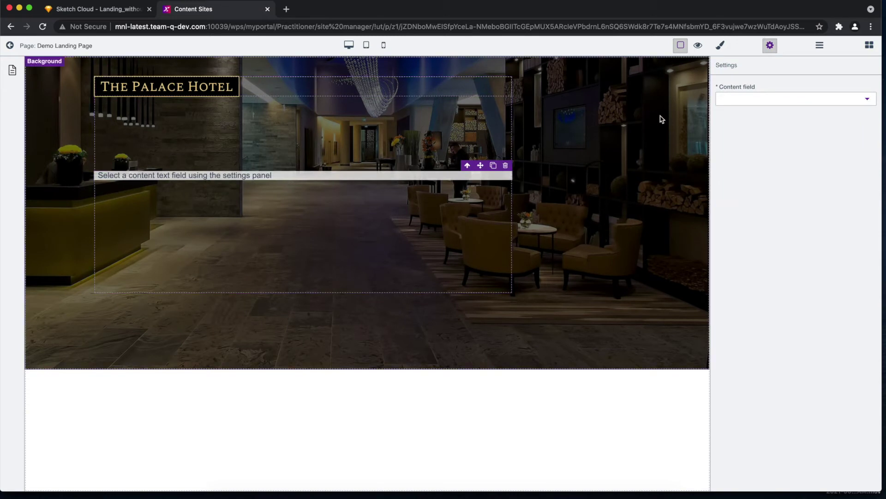
left_click(725, 98)
left_click(752, 119)
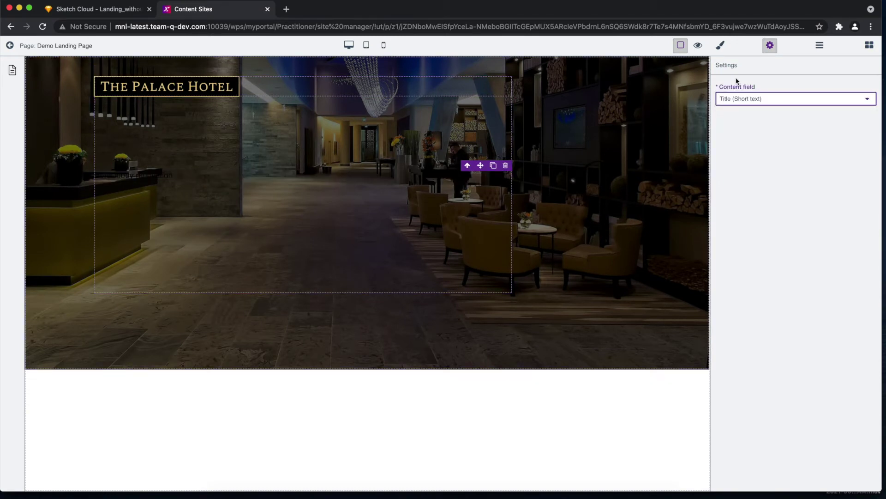
Style the title text white, 42px, Arial, bold
left_click(721, 45)
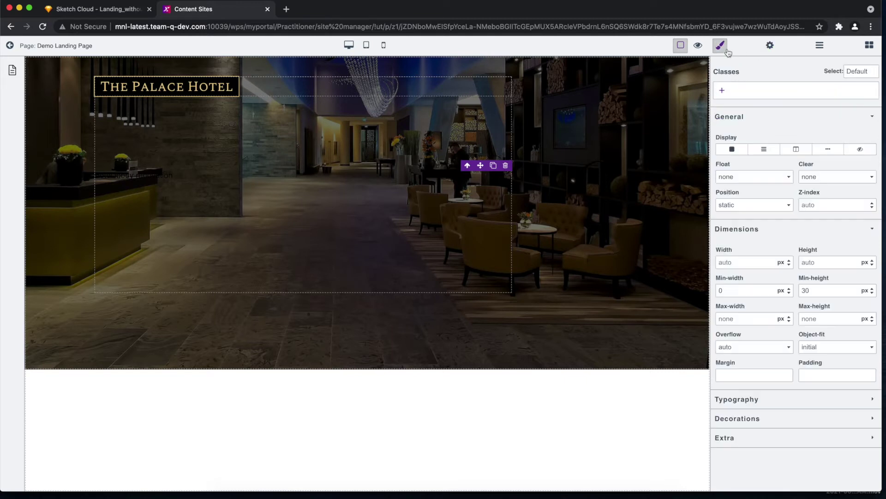
left_click(746, 239)
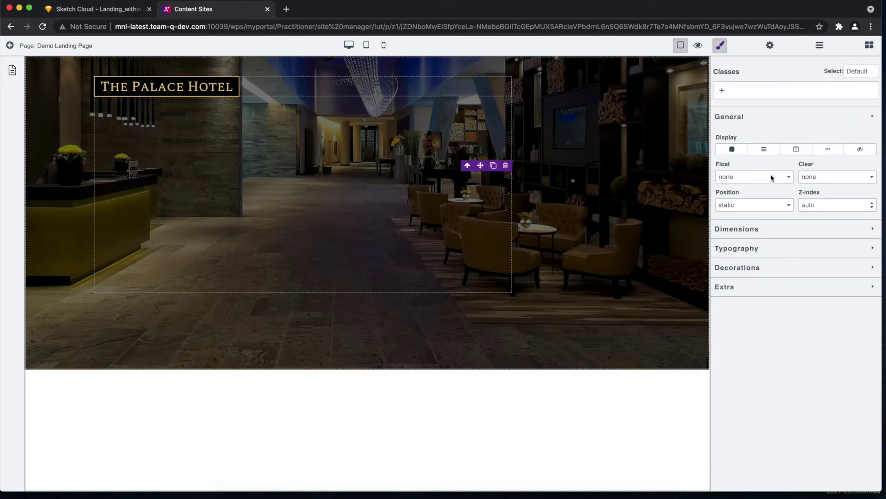
left_click(754, 123)
left_click(751, 160)
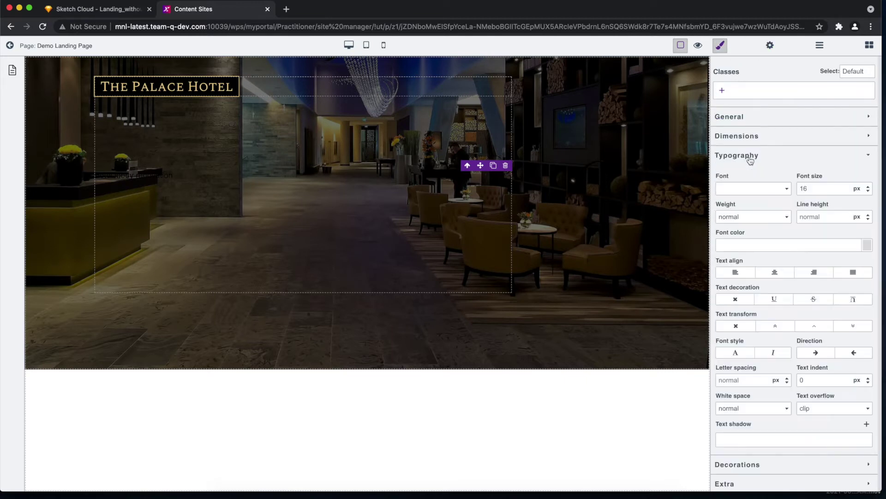
left_click(743, 248)
type("white")
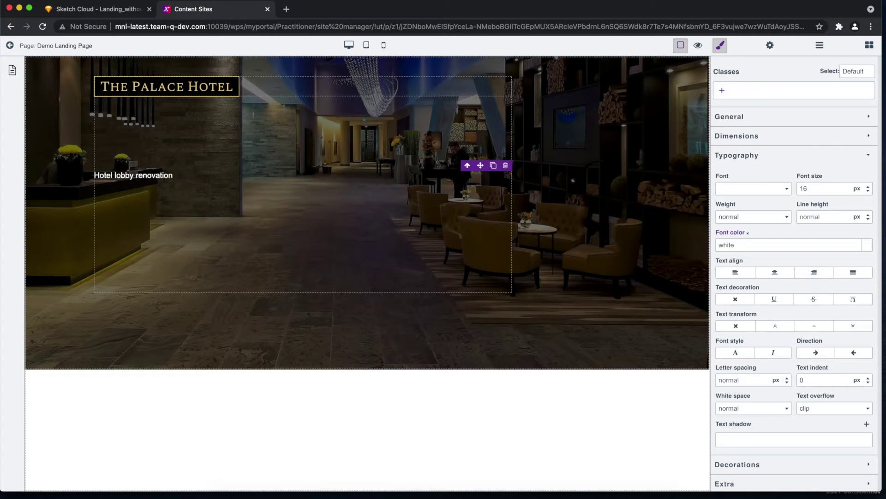
left_click(815, 187)
type("42")
left_click(740, 189)
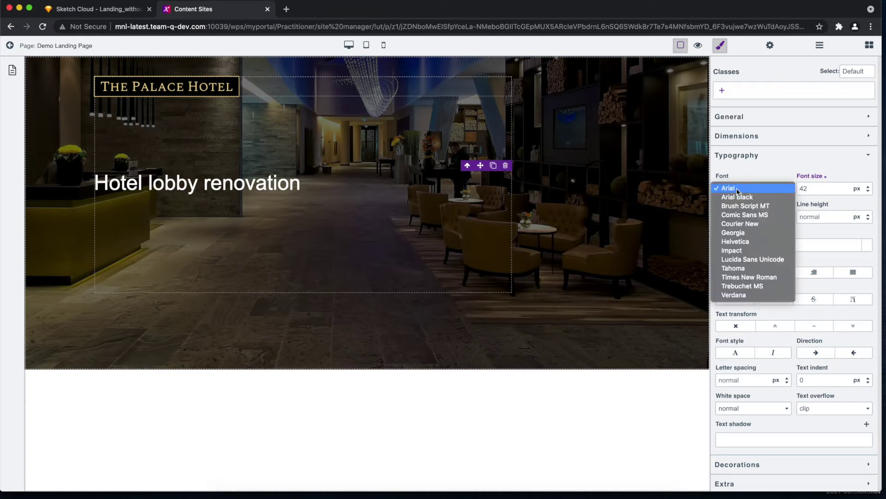
left_click(736, 188)
left_click(748, 215)
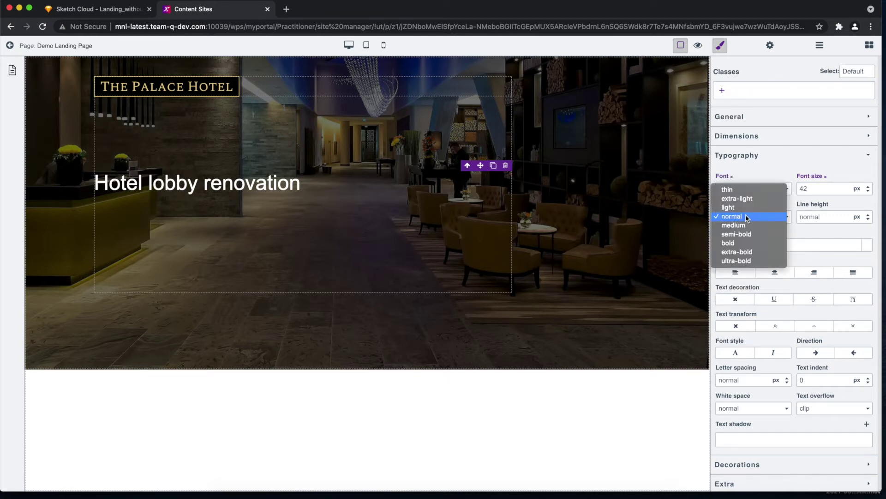
left_click(741, 241)
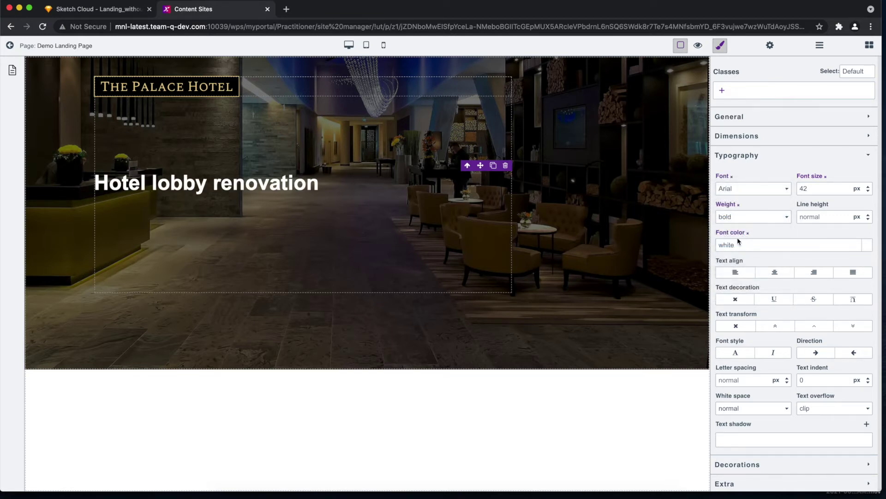
left_click(868, 46)
Add another Text block under the title showing the Description field
left_click_drag(821, 232, 422, 222)
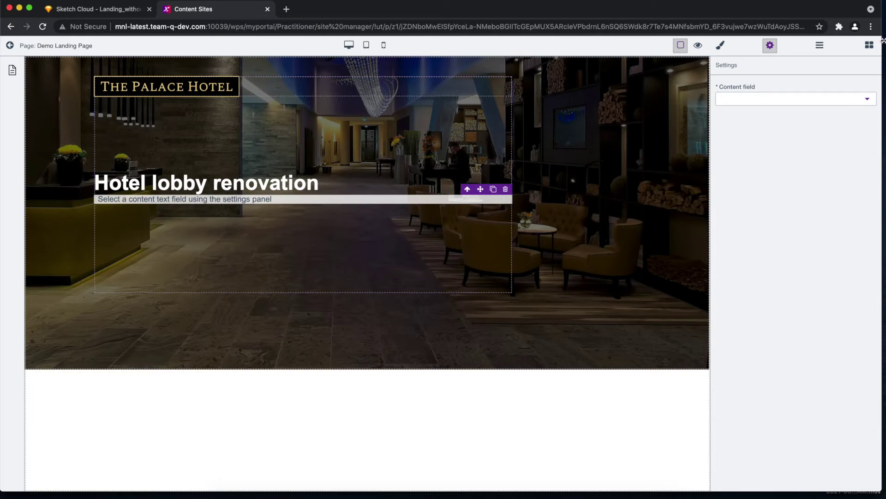
left_click(767, 95)
left_click(763, 124)
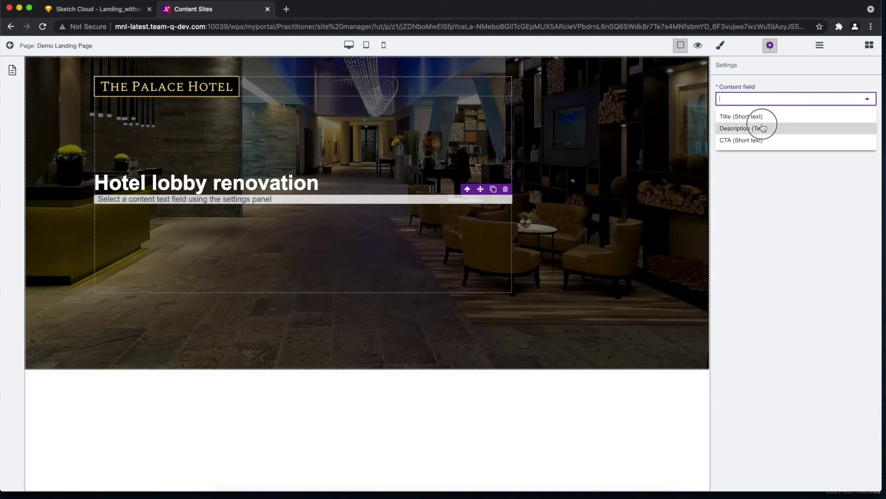
Style the description white, 20px Arial, and add a Link Block beneath it
left_click(720, 46)
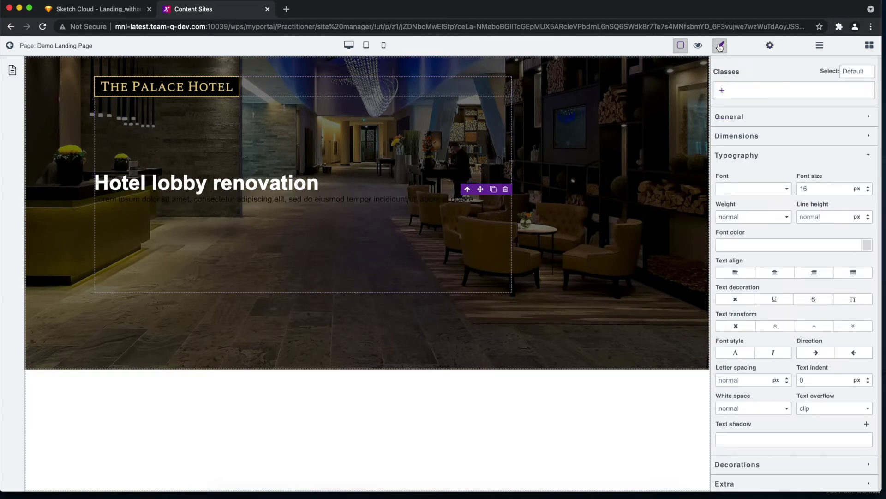
left_click(744, 244)
type("white")
double_click(815, 188)
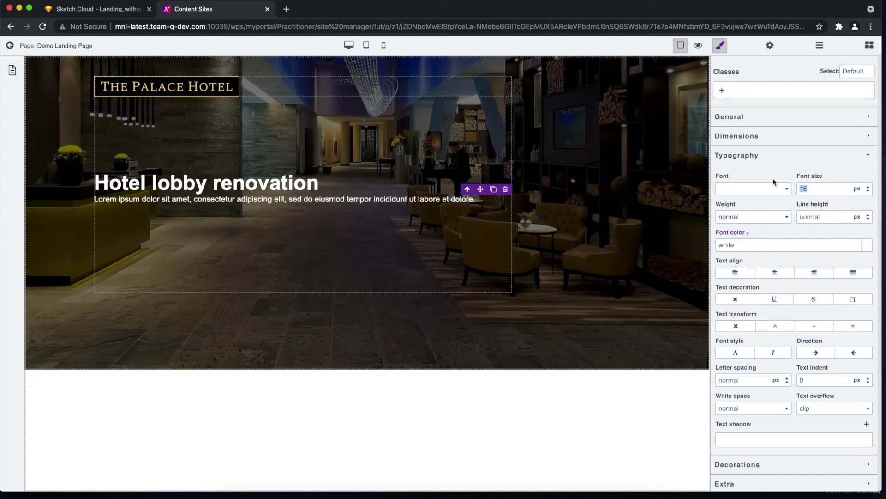
type("20")
key("Return")
left_click(746, 189)
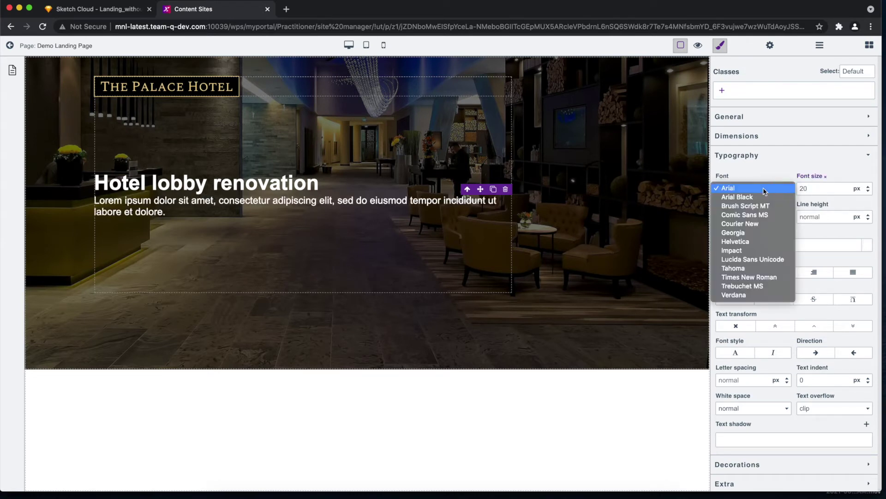
key("Escape")
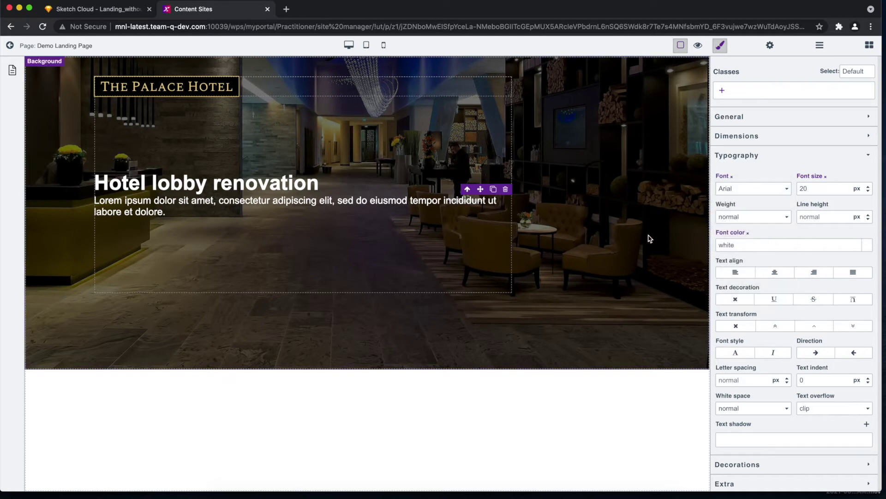
left_click(869, 45)
left_click_drag(778, 257, 335, 251)
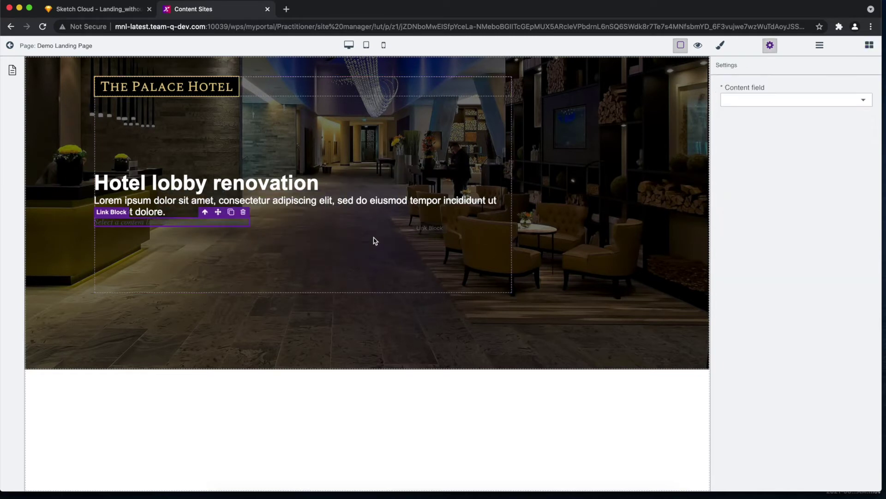
Bind the link block to the CTA Link field, then open the Landing Page from Pages
left_click(792, 102)
left_click(785, 121)
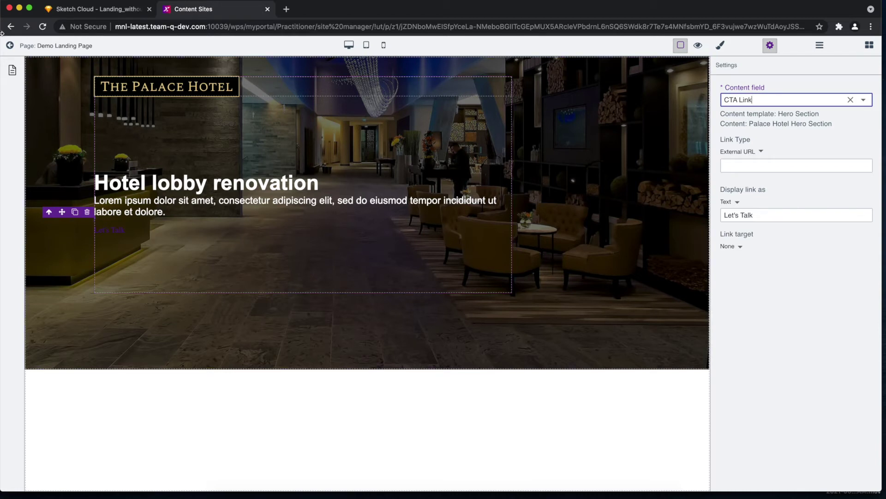
left_click(19, 73)
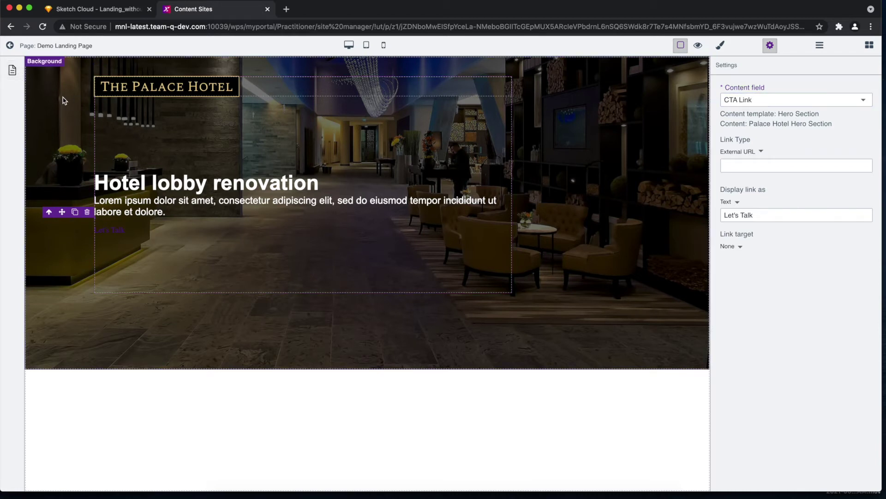
left_click(11, 70)
left_click(93, 102)
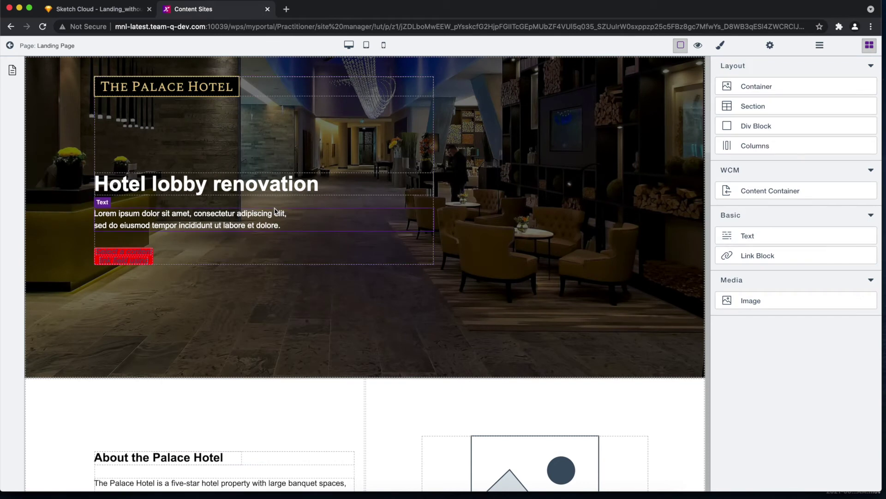
Scroll the Landing Page from the hero down past Project Scope, Budget and the Gallery
scroll(275, 212, "down", 1)
scroll(276, 211, "down", 5)
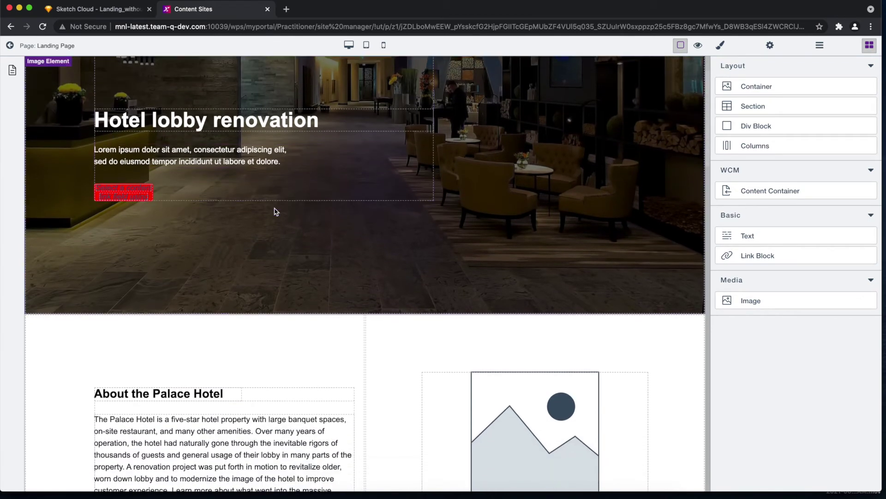
scroll(276, 211, "down", 8)
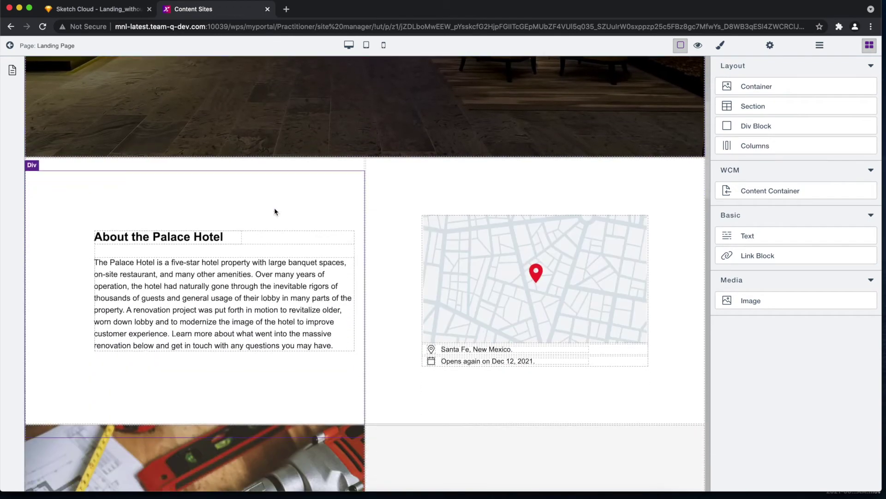
scroll(274, 208, "down", 17)
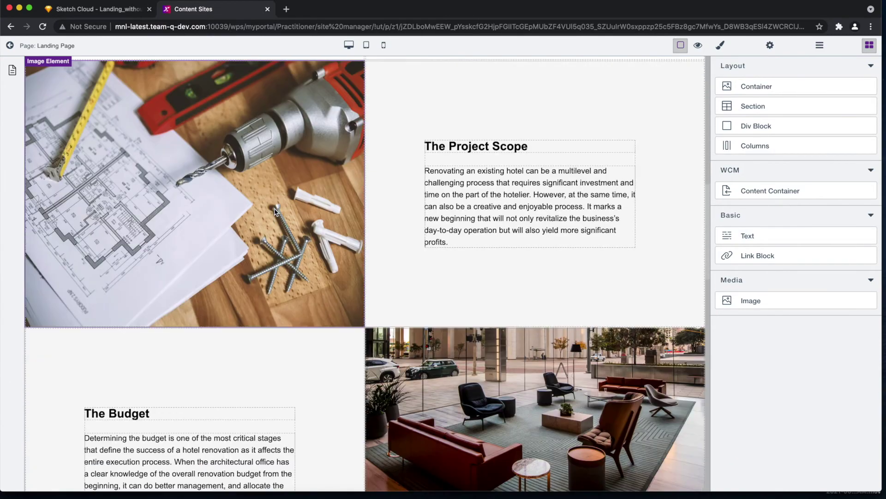
scroll(275, 211, "down", 14)
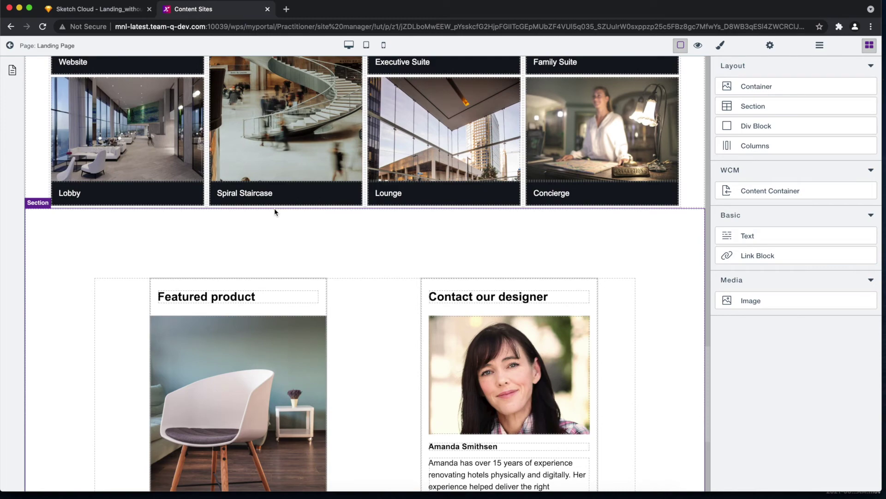
scroll(274, 211, "down", 7)
scroll(274, 211, "up", 20)
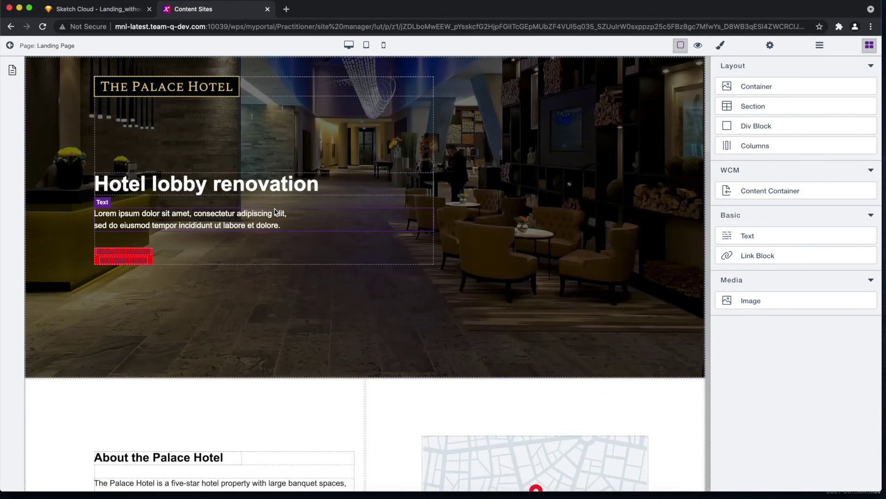
scroll(275, 212, "down", 15)
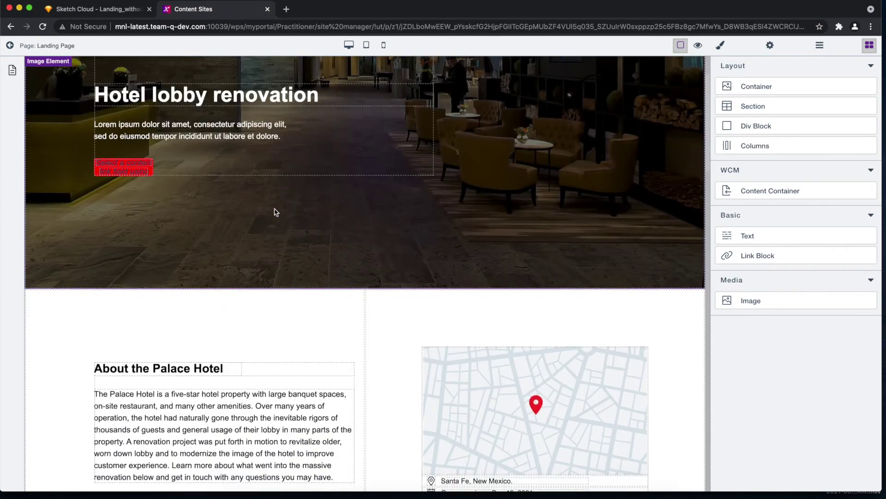
scroll(274, 211, "down", 17)
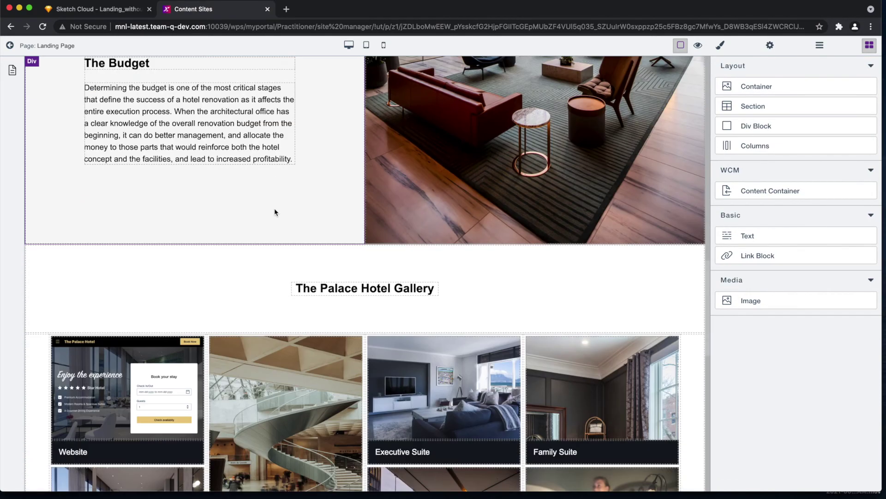
Give The Palace Hotel Gallery heading a new title-highlight class with red #f42222 font colour
left_click(347, 287)
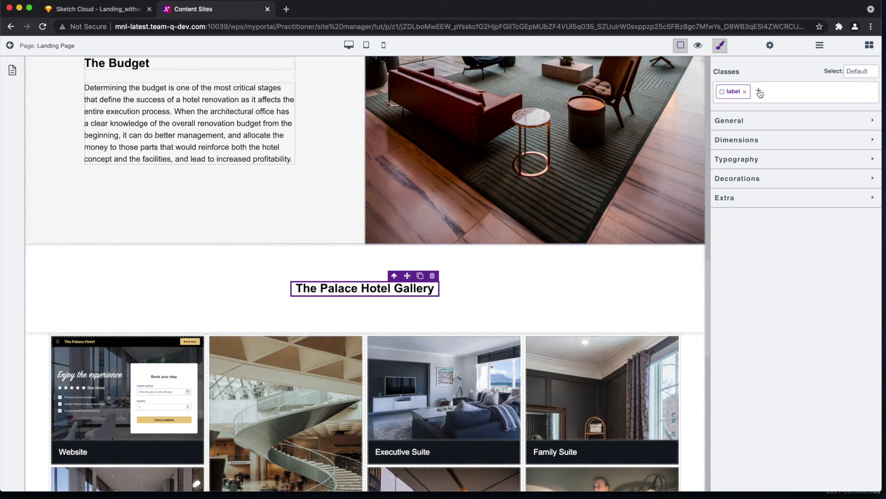
left_click(758, 91)
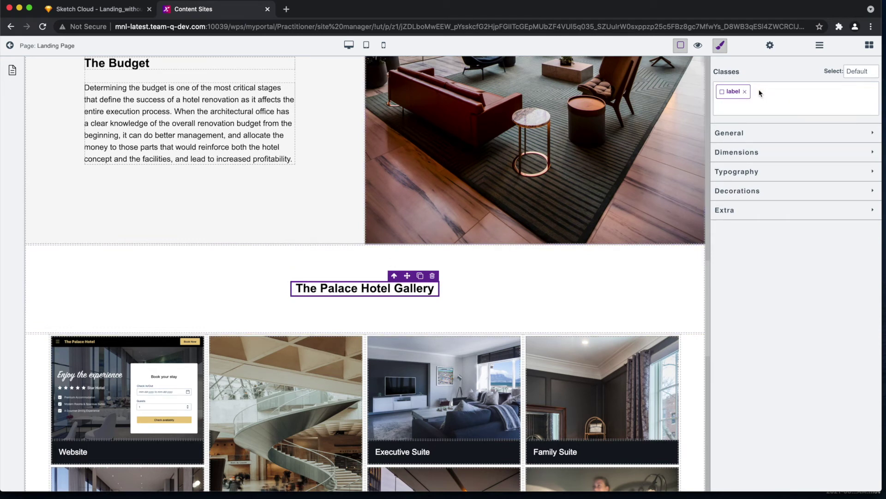
type("title-highlight")
left_click_drag(760, 107, 699, 112)
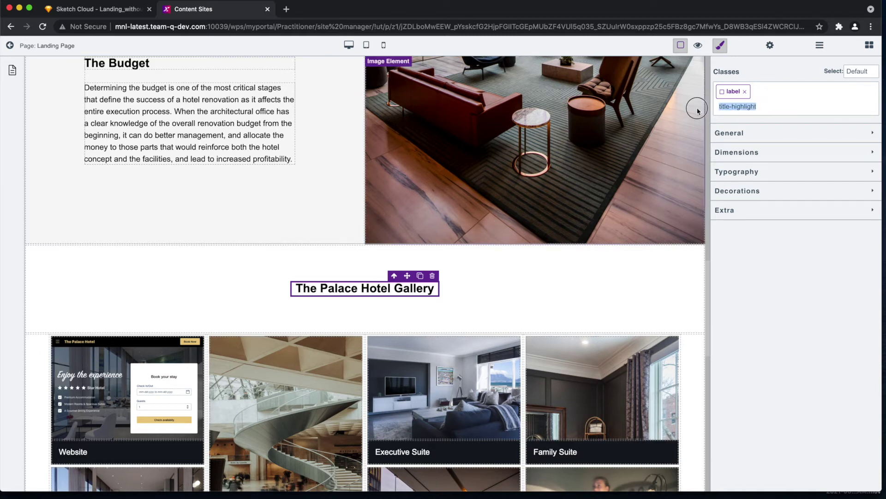
left_click(791, 107)
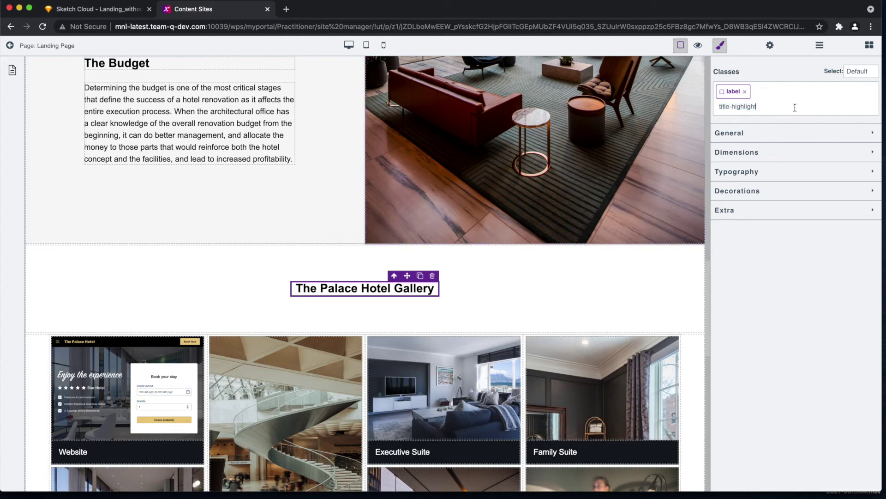
key("Return")
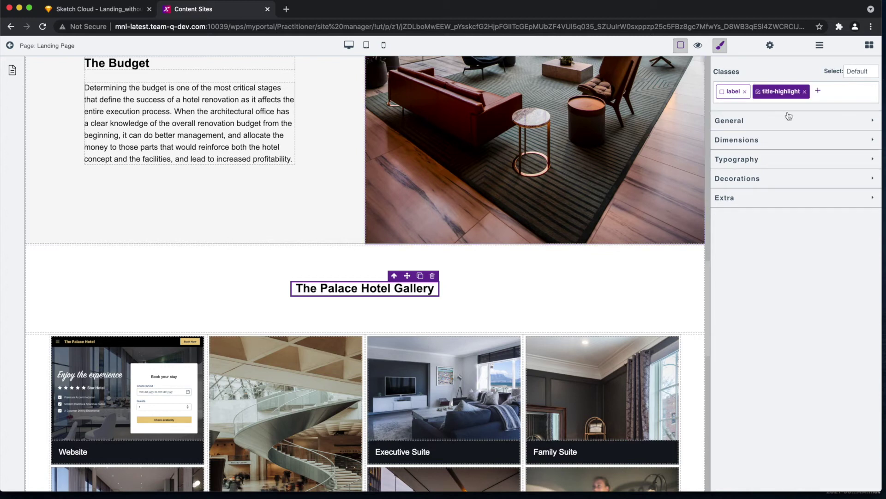
left_click(752, 160)
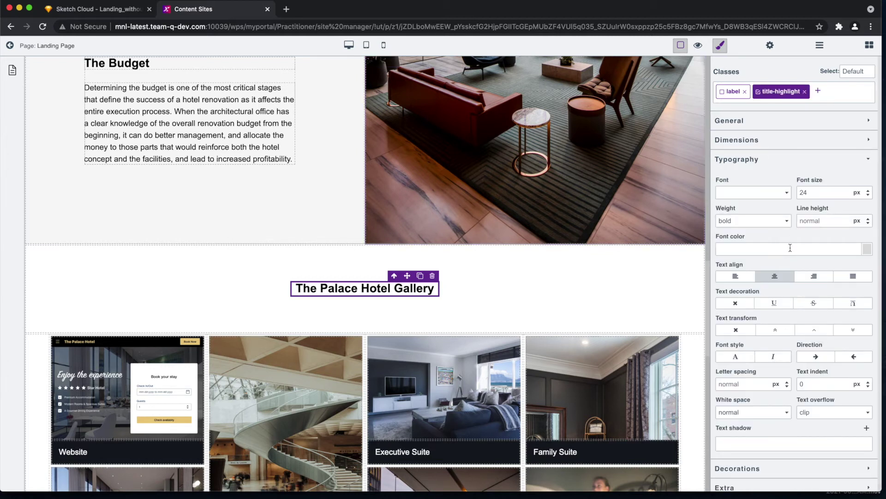
left_click(868, 249)
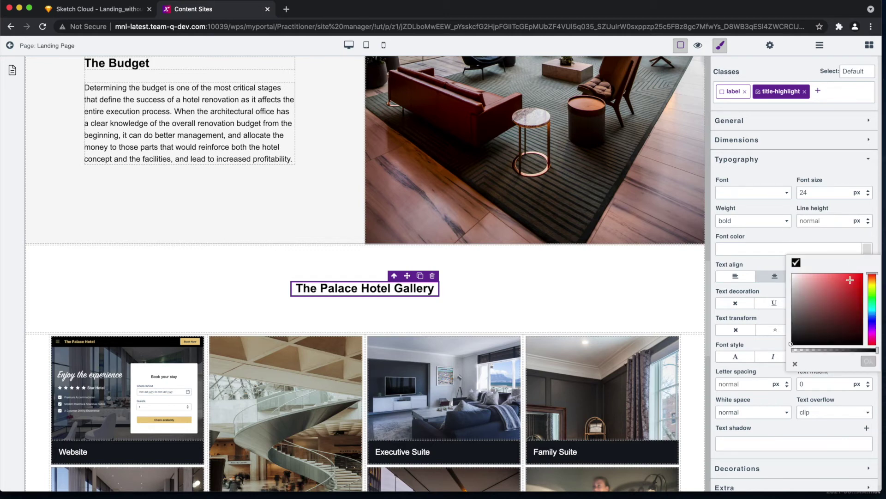
left_click(852, 276)
left_click(818, 246)
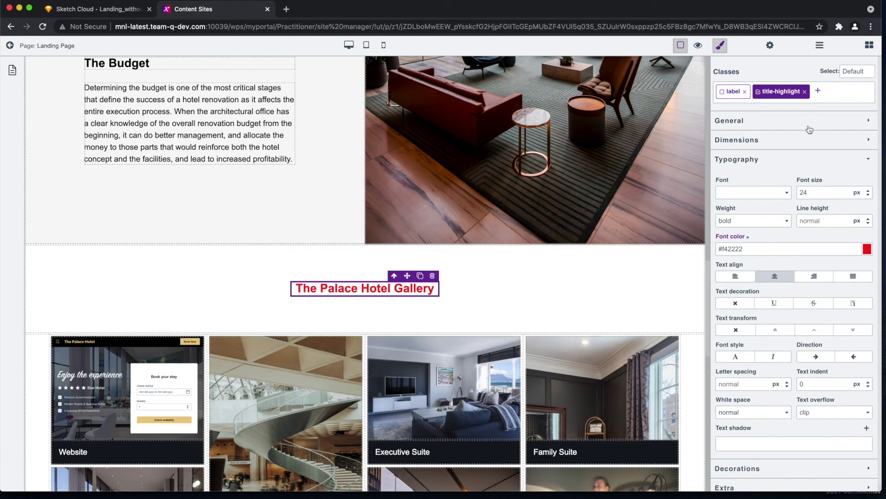
Add the title-highlight class to the Contact our designer heading
scroll(514, 284, "down", 2)
scroll(514, 283, "up", 5)
scroll(512, 323, "down", 10)
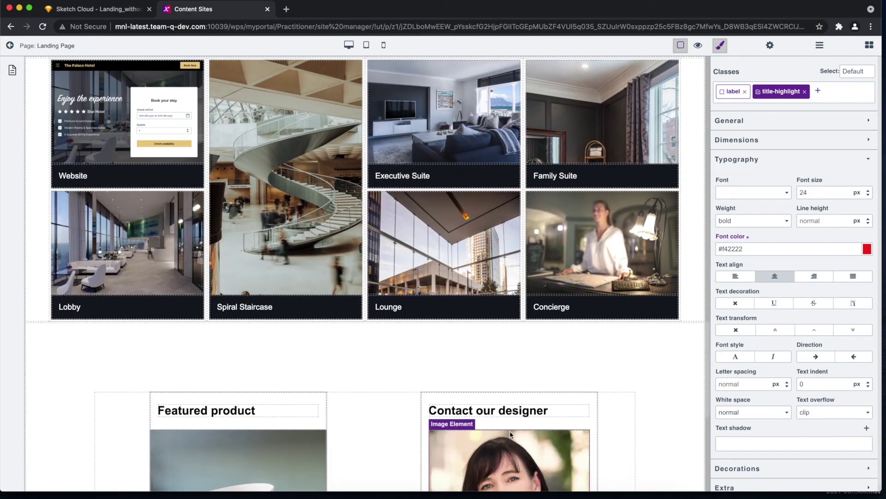
left_click(805, 91)
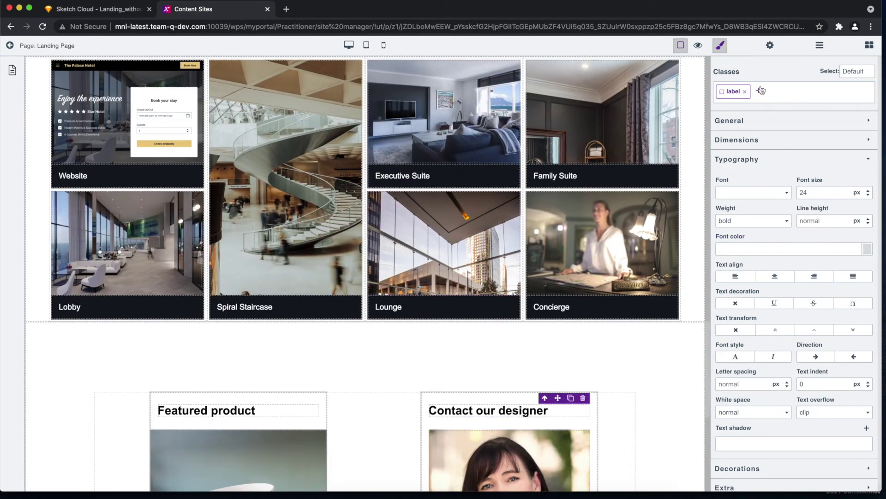
left_click(762, 90)
type("title-highlight")
key("Return")
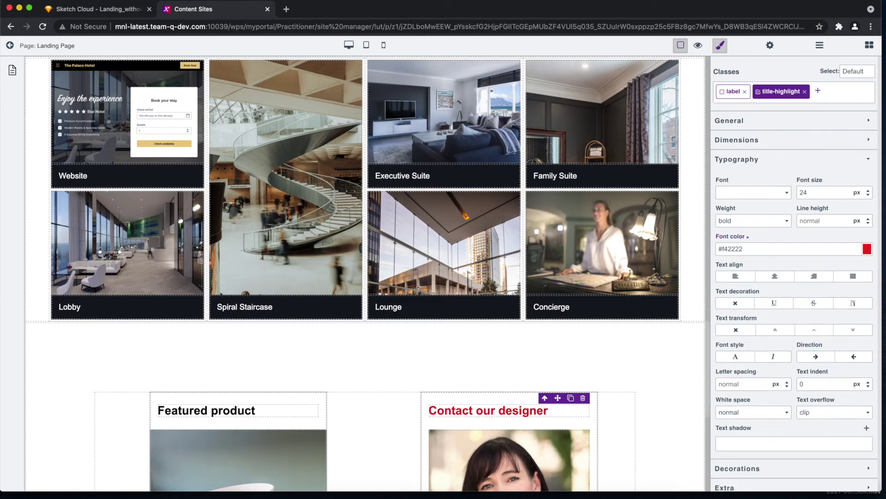
Apply the title-highlight class to The Project Scope heading
scroll(370, 314, "up", 15)
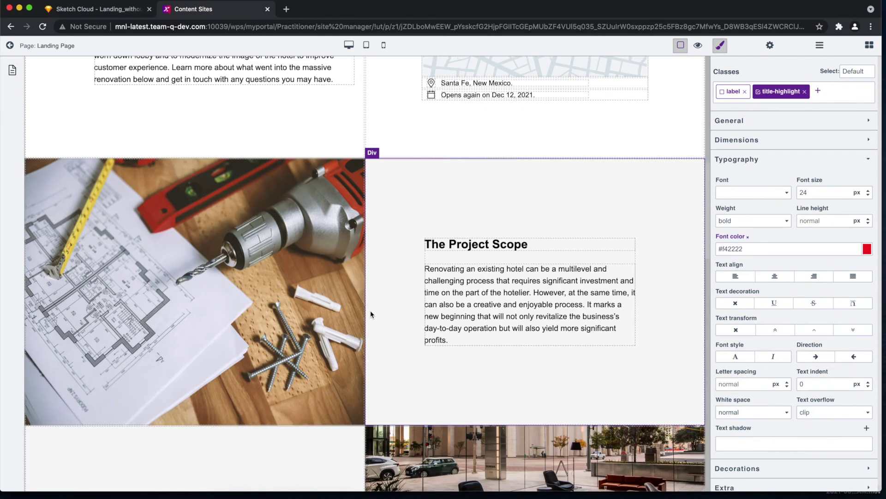
scroll(370, 314, "up", 3)
left_click(805, 92)
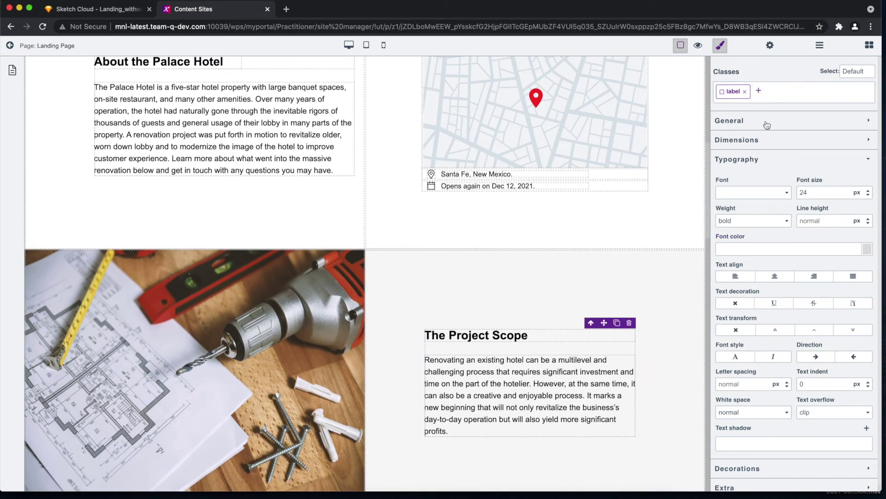
left_click(759, 92)
left_click(738, 107)
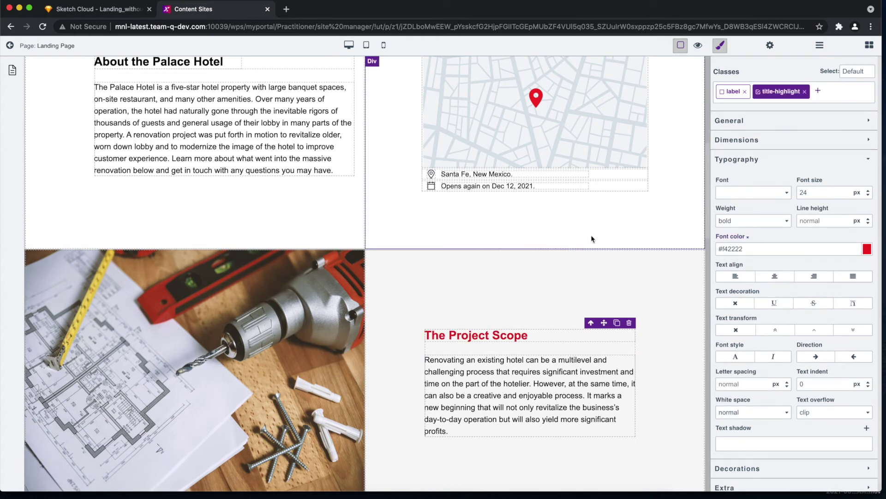
scroll(528, 276, "up", 10)
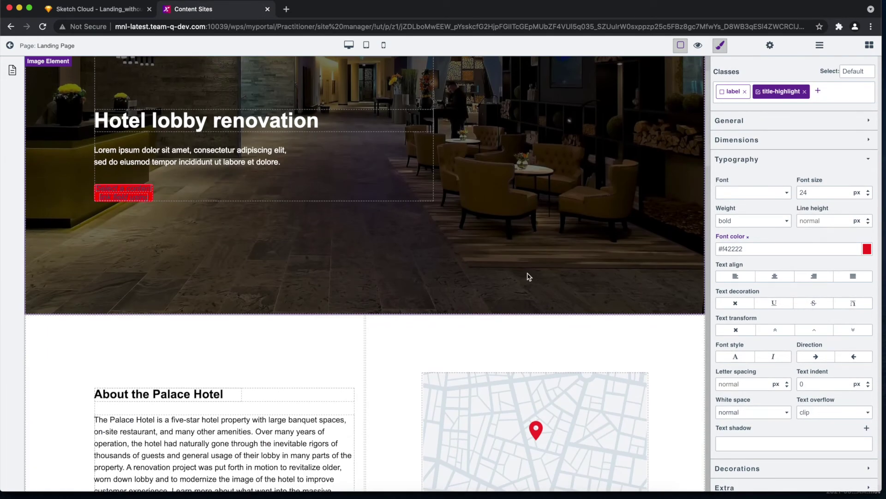
scroll(528, 276, "up", 2)
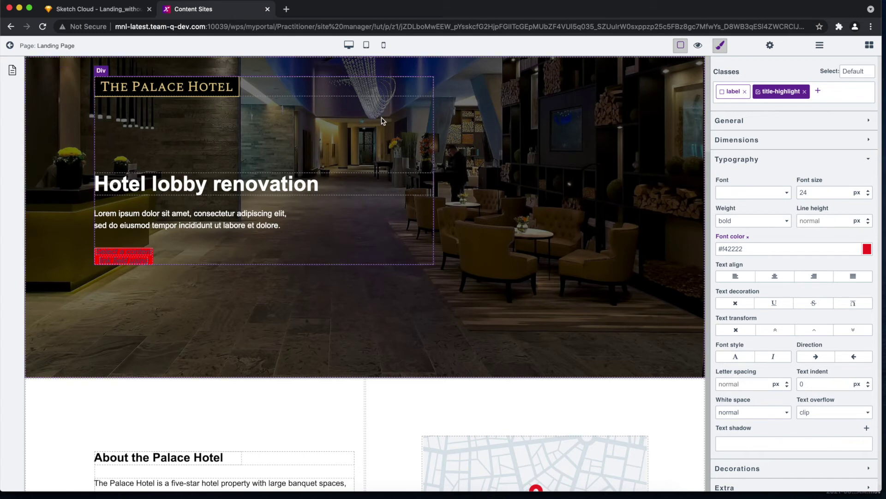
Switch the Landing Page preview to tablet width
left_click(369, 51)
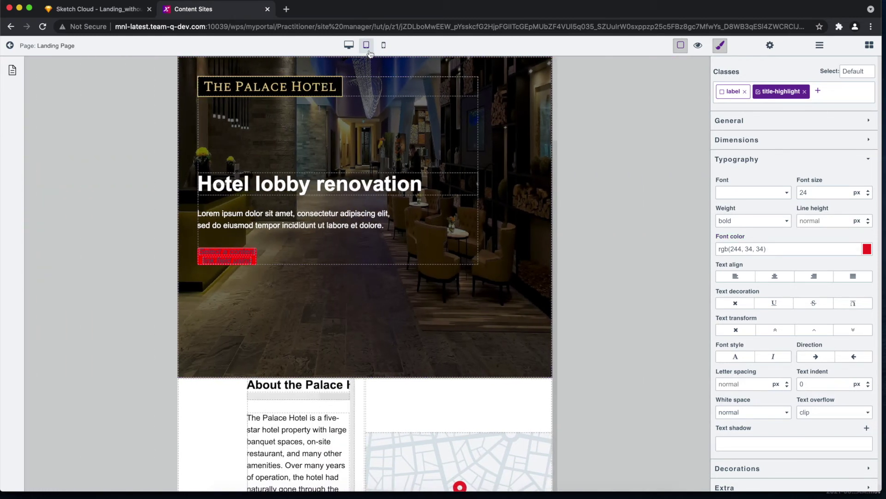
Change the details-row Div's flex-direction from row to column so the About text sits above the map
scroll(425, 267, "down", 10)
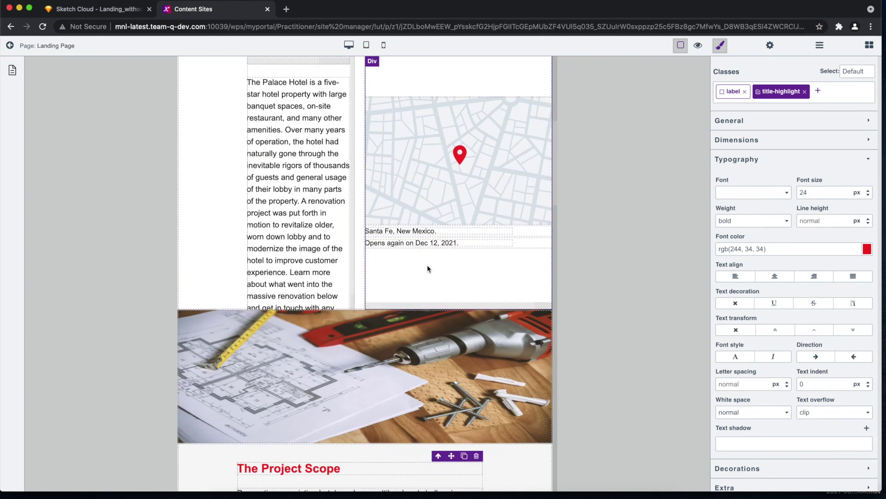
scroll(427, 268, "down", 10)
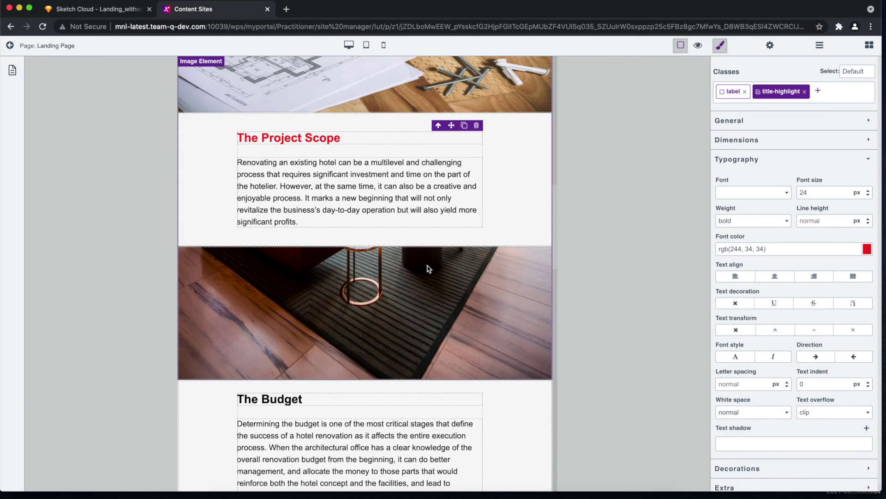
scroll(428, 269, "up", 14)
scroll(428, 268, "up", 5)
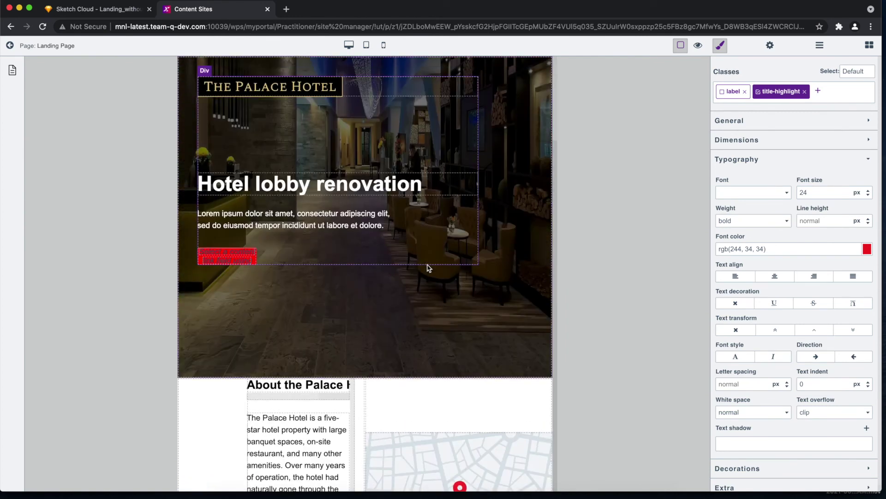
scroll(428, 268, "down", 5)
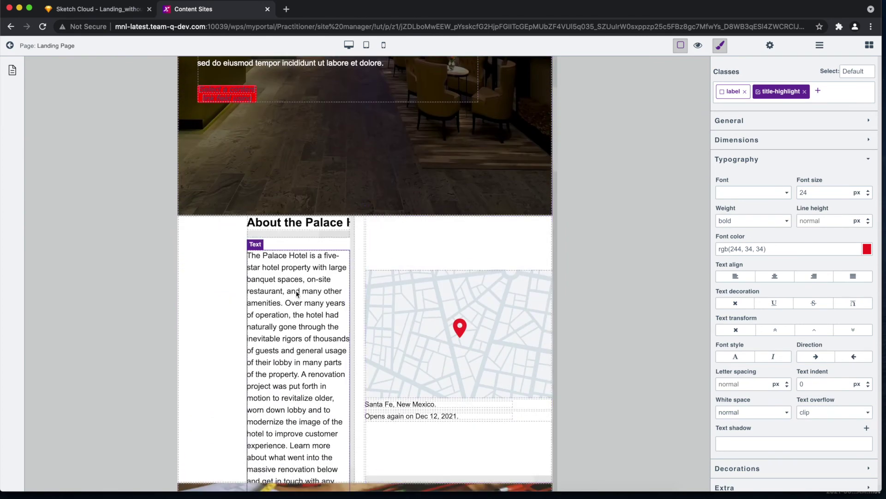
left_click(227, 280)
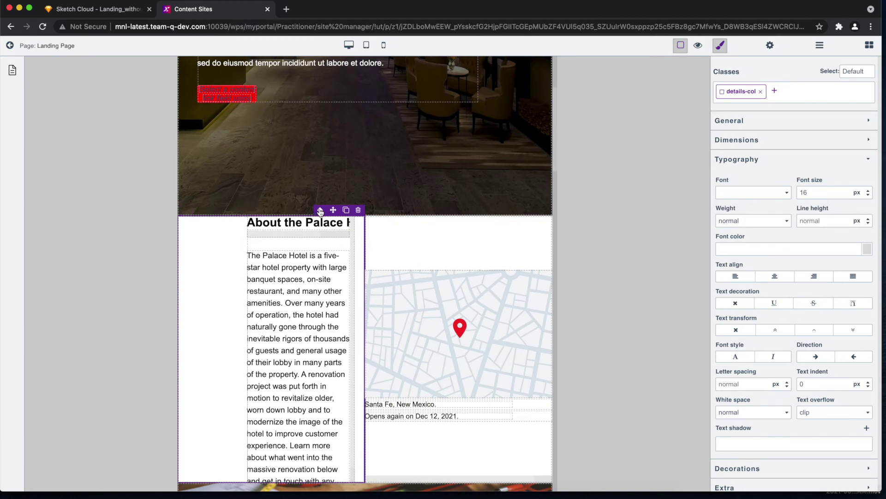
left_click(531, 240)
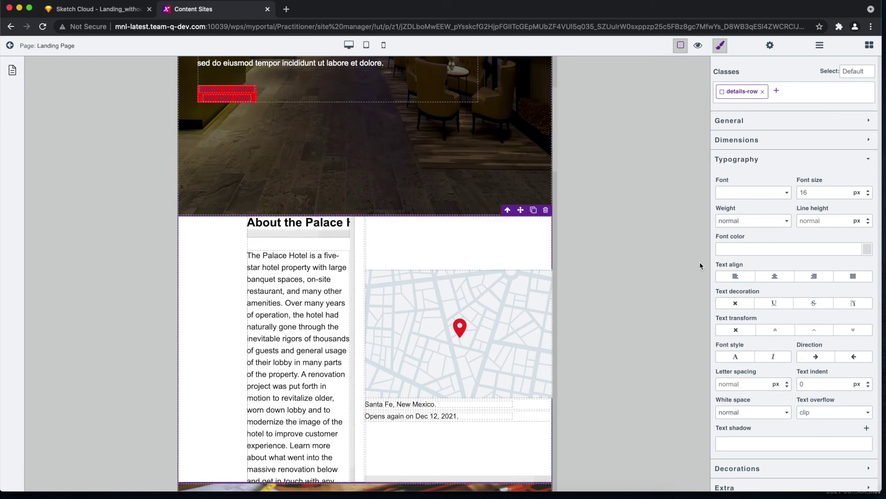
scroll(567, 248, "down", 1)
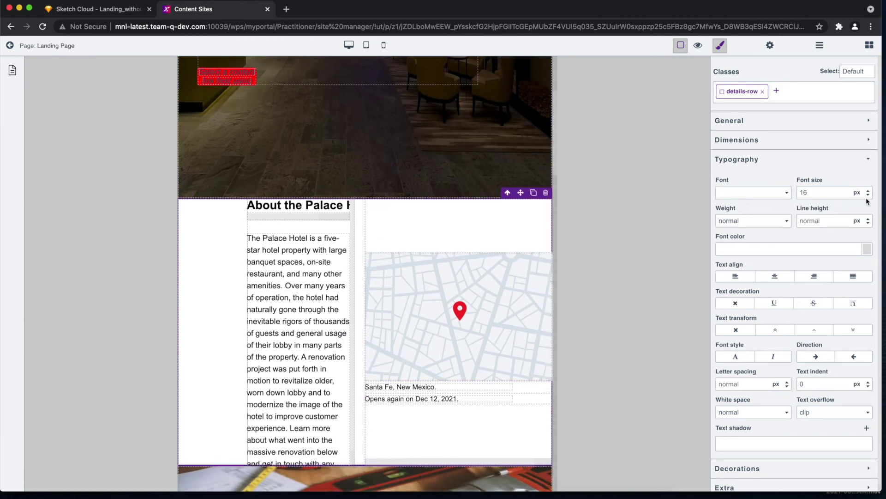
left_click(774, 125)
left_click(831, 227)
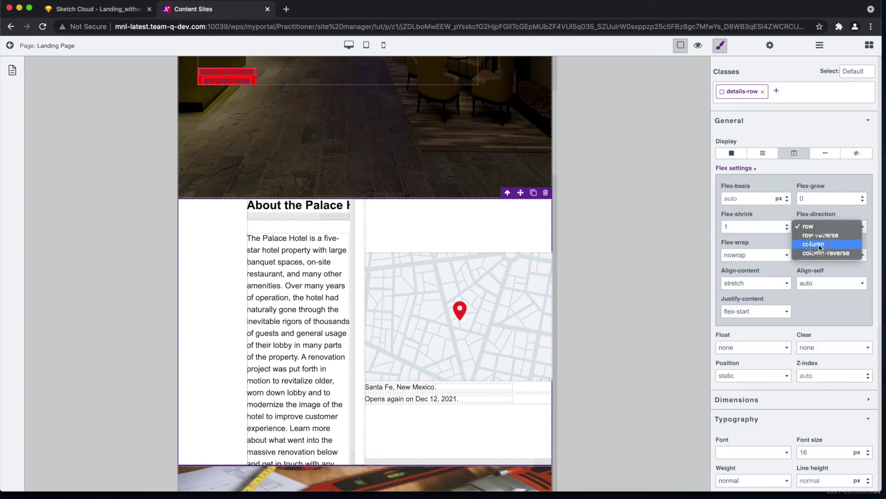
left_click(813, 245)
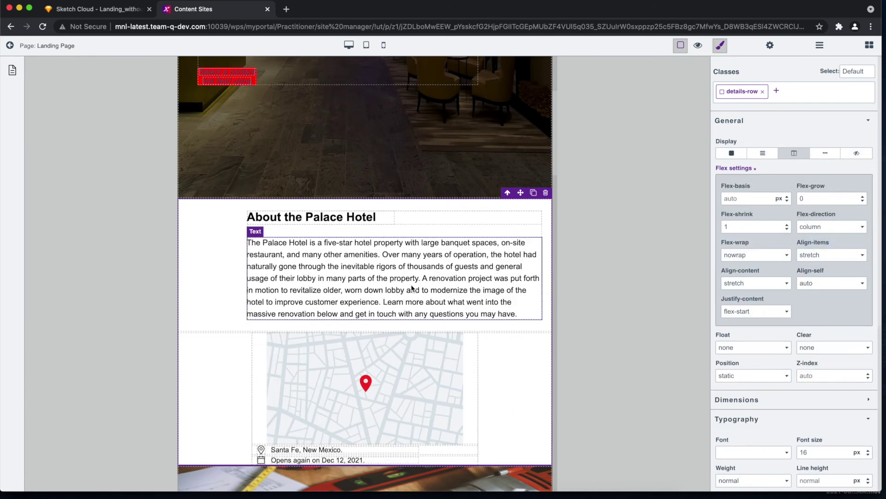
scroll(413, 288, "up", 4)
Set the Hotel lobby renovation hero section's max-height to 500 px
left_click(447, 333)
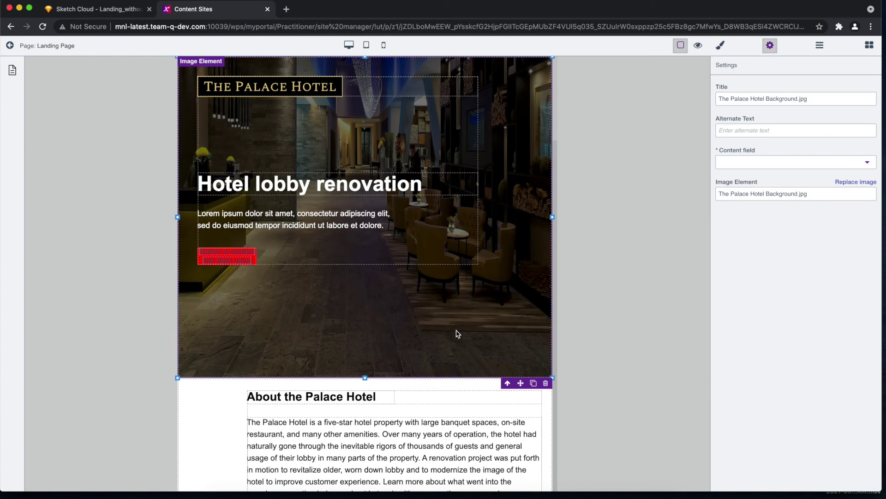
left_click(509, 383)
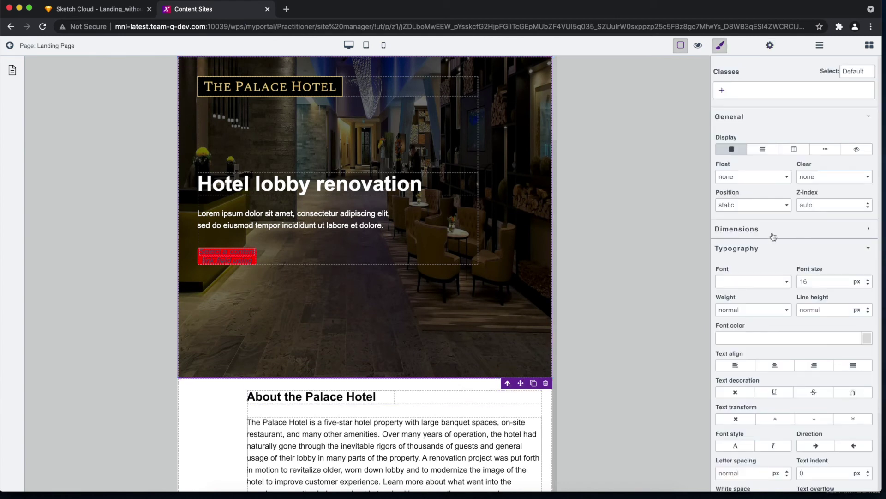
left_click(795, 229)
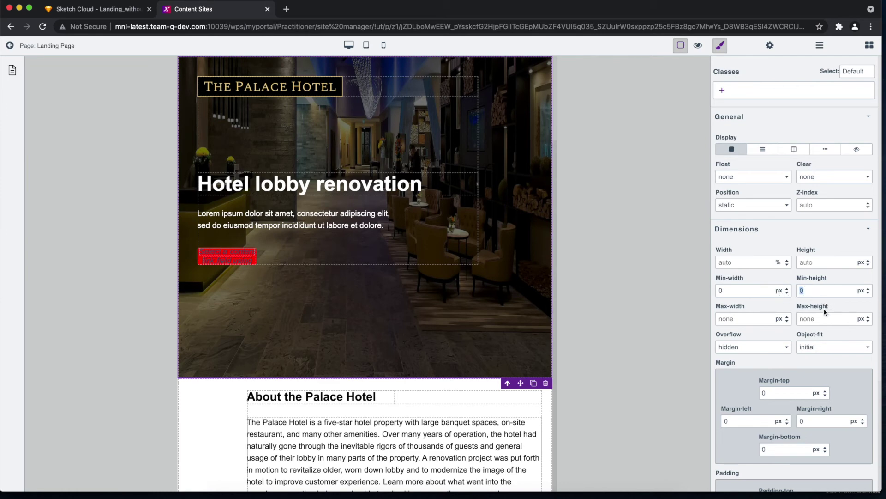
left_click(857, 319)
type("500")
scroll(418, 295, "down", 15)
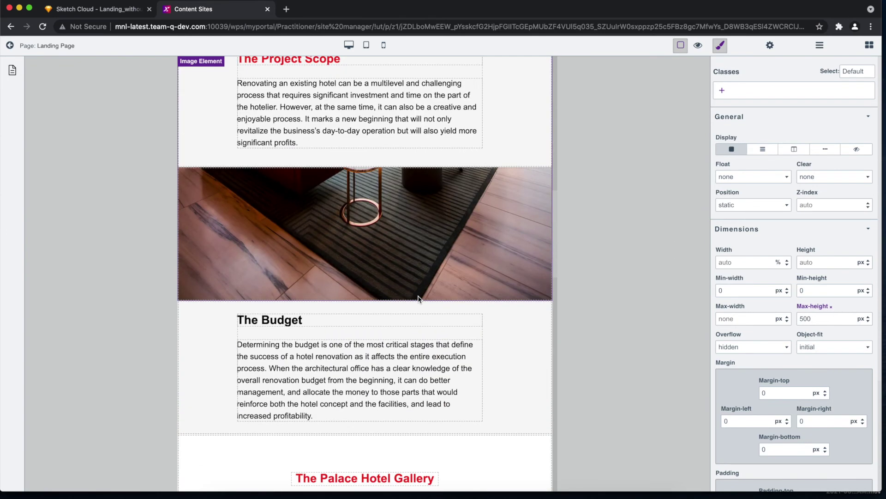
scroll(418, 298, "down", 15)
scroll(418, 298, "up", 11)
scroll(419, 299, "down", 1)
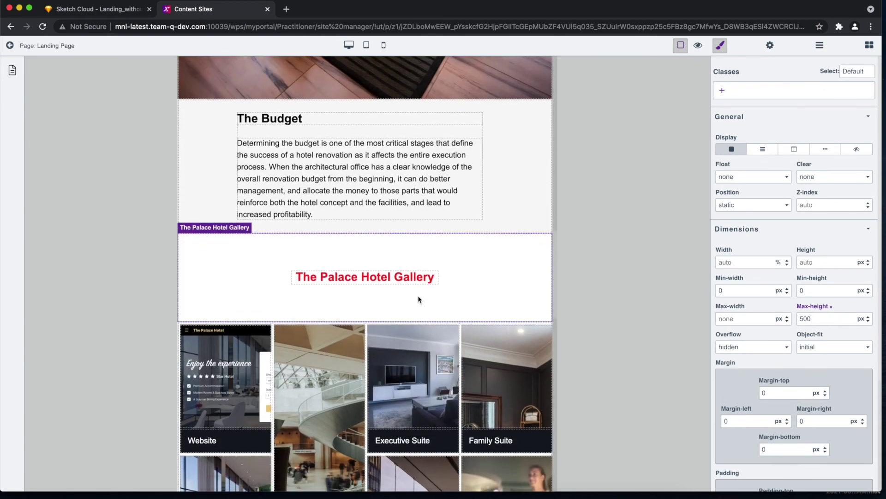
scroll(419, 299, "down", 4)
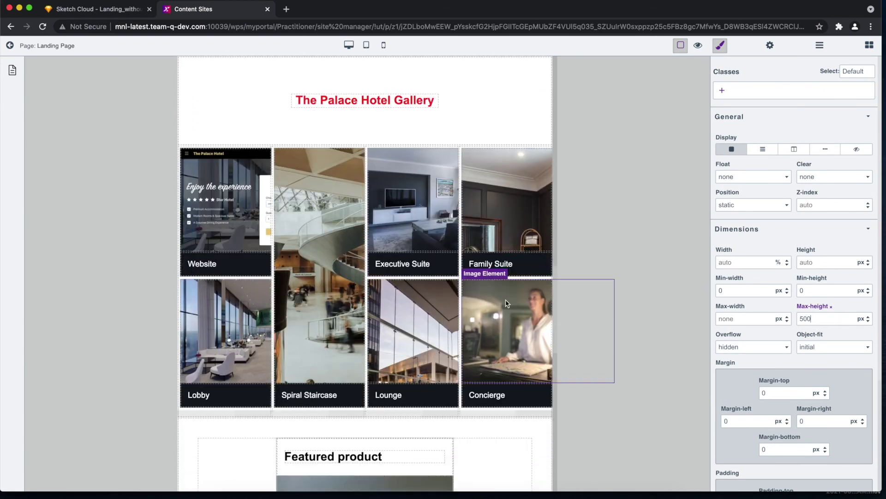
Change the gallery row Div's flex-wrap from nowrap to wrap
left_click(401, 183)
left_click(476, 143)
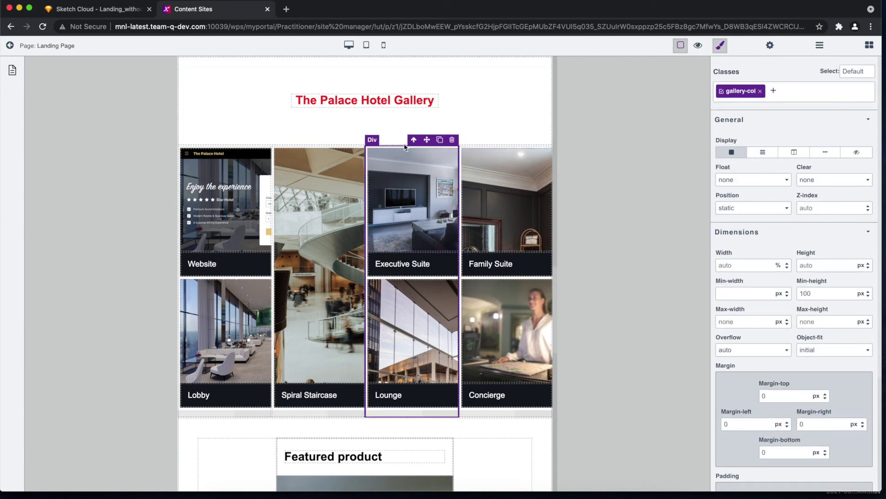
left_click(413, 140)
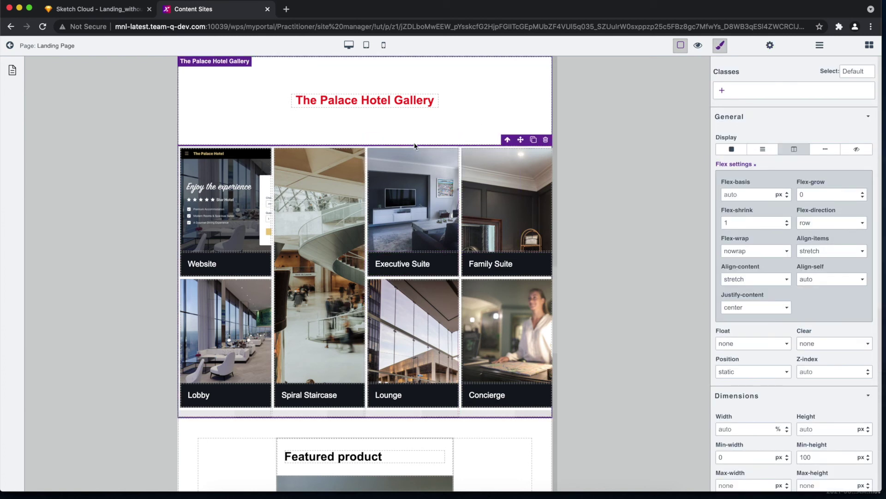
left_click(755, 256)
left_click(755, 255)
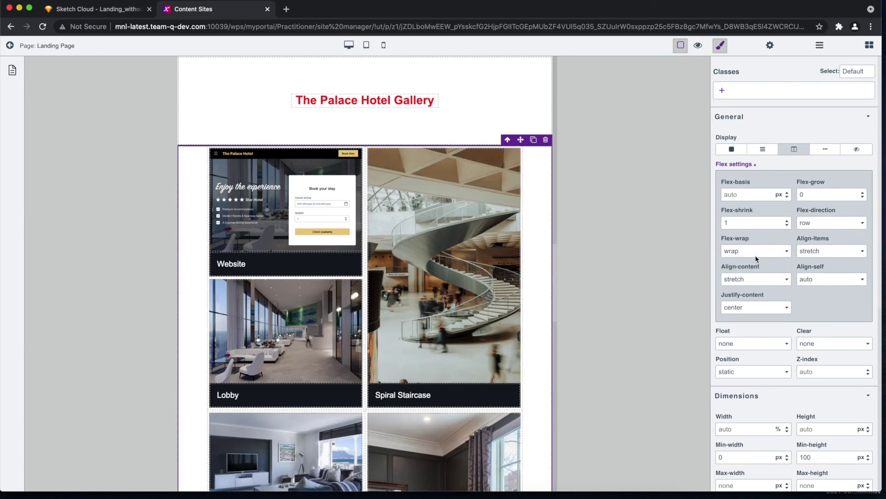
scroll(366, 313, "down", 8)
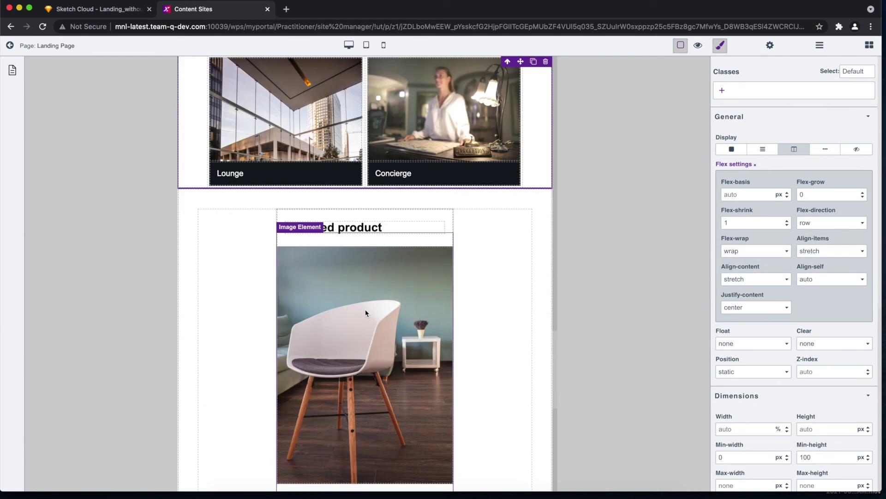
scroll(366, 313, "down", 10)
scroll(366, 313, "up", 20)
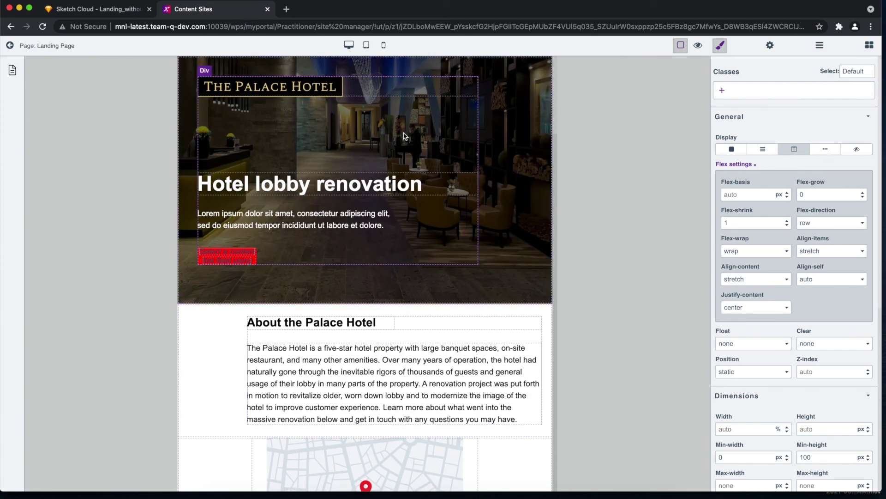
Scroll through the page in desktop view, check tablet view, then return to desktop view
left_click(345, 48)
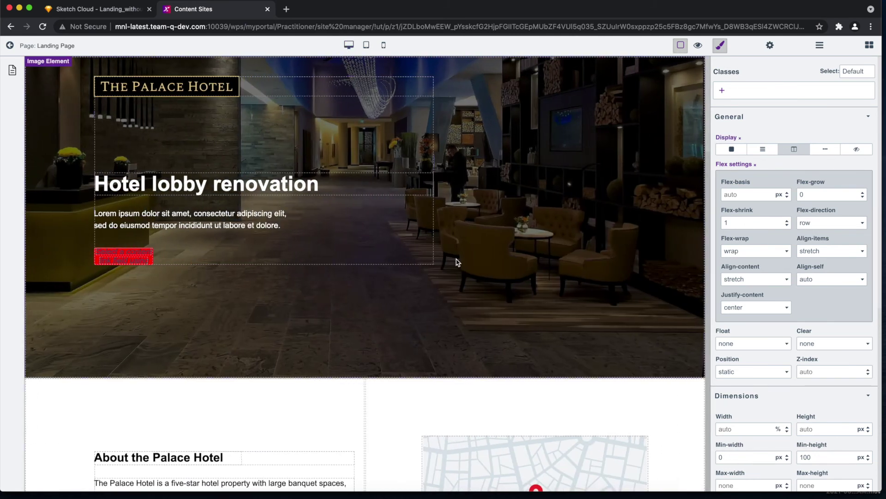
scroll(453, 256, "down", 20)
scroll(451, 257, "down", 10)
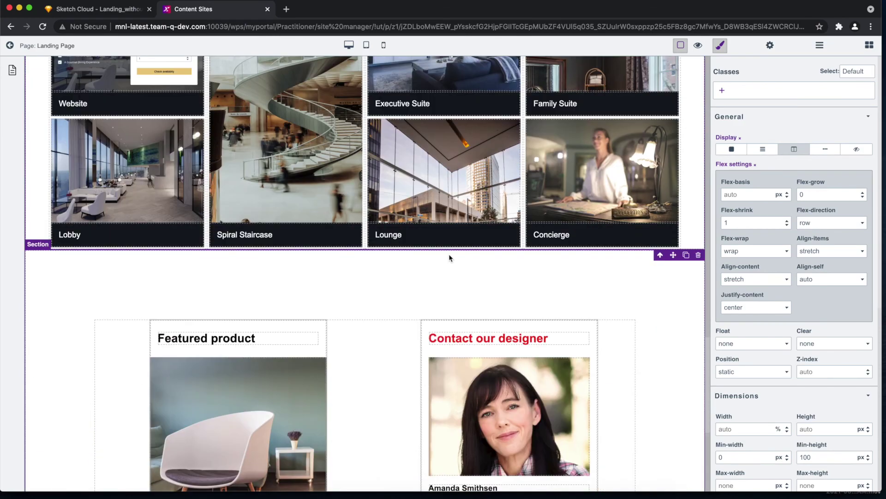
left_click(366, 45)
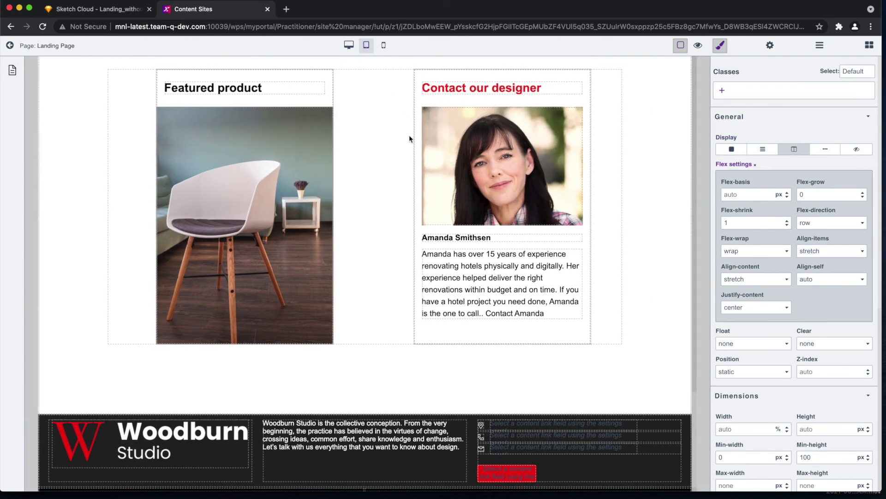
scroll(411, 139, "up", 20)
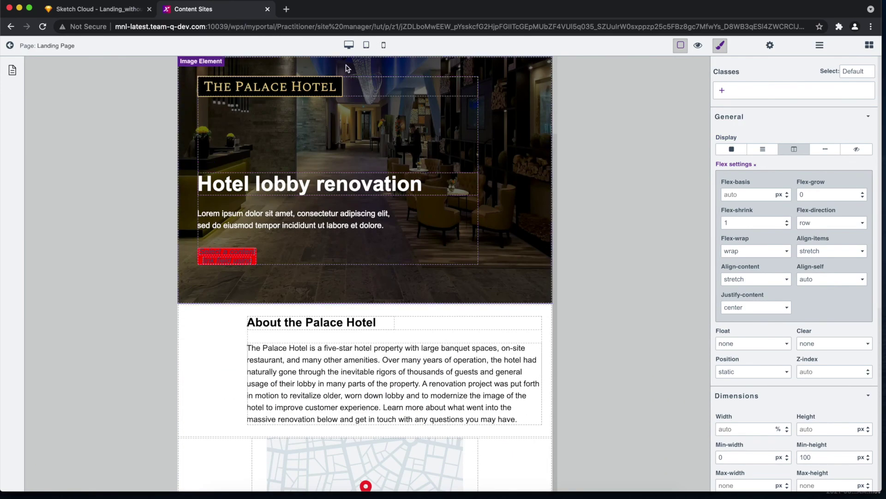
left_click(347, 45)
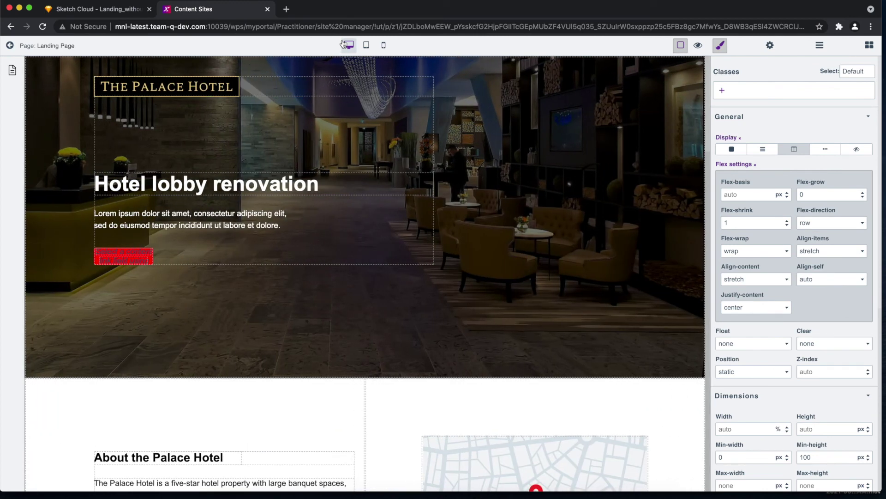